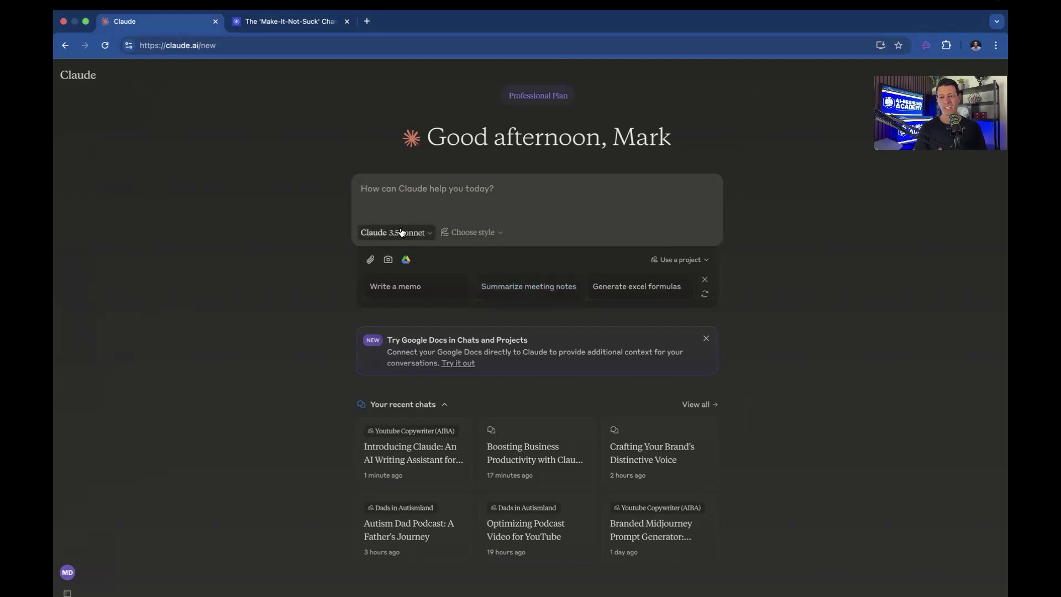
# - Review the available models and response styles for a new chat
pyautogui.click(401, 232)
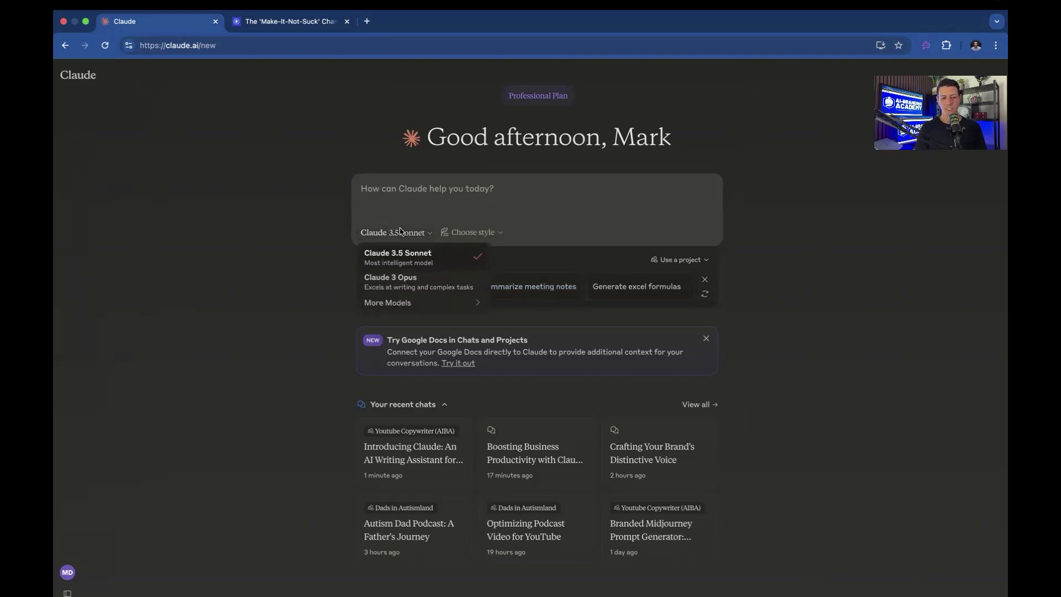
pyautogui.moveTo(478, 305)
pyautogui.click(342, 268)
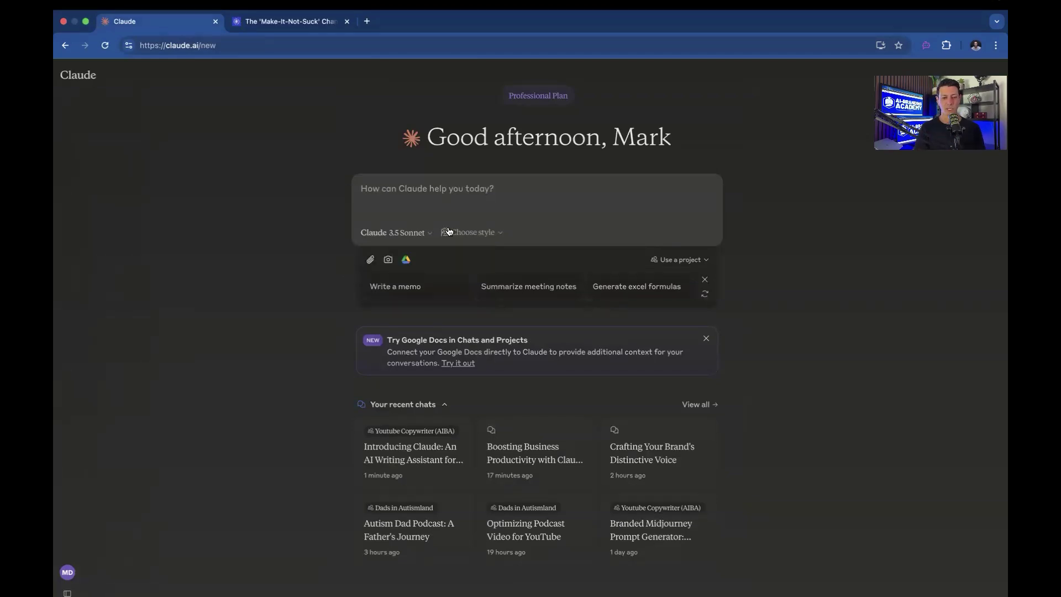
pyautogui.click(477, 235)
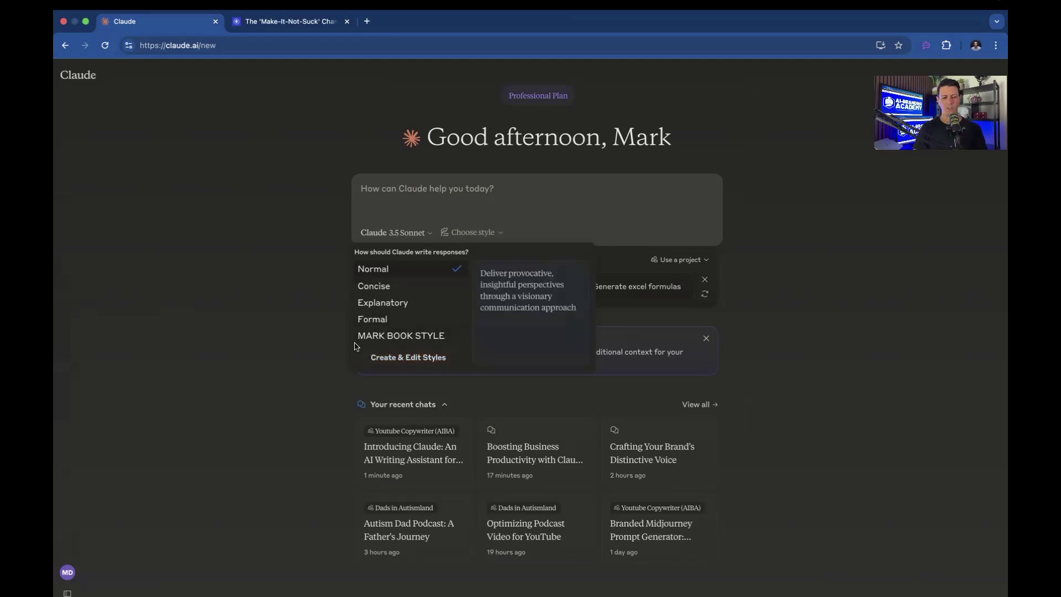
pyautogui.click(303, 308)
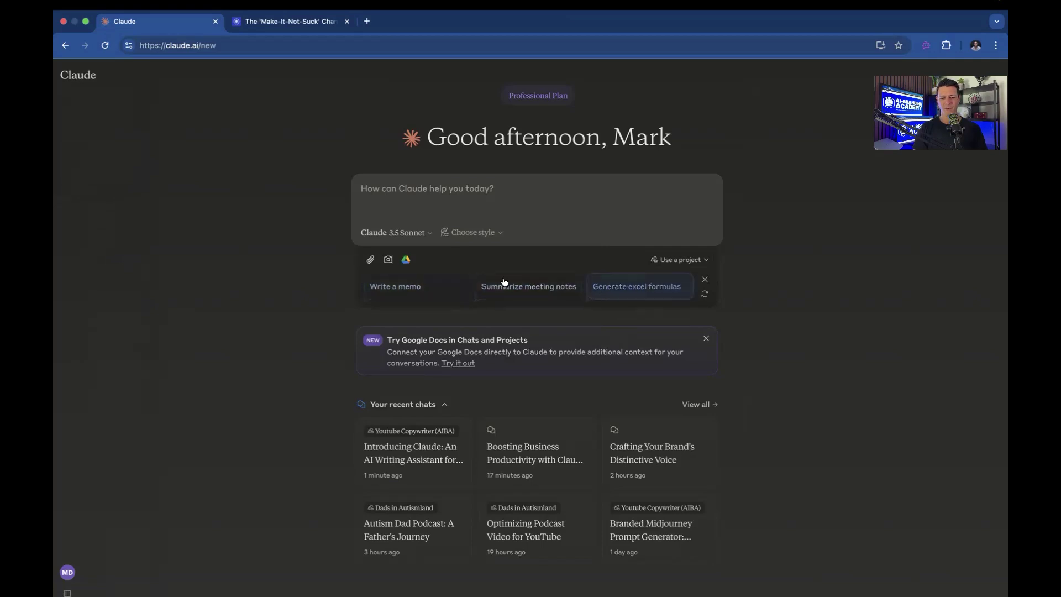
# - View the projects that can be attached to the new chat
pyautogui.click(685, 259)
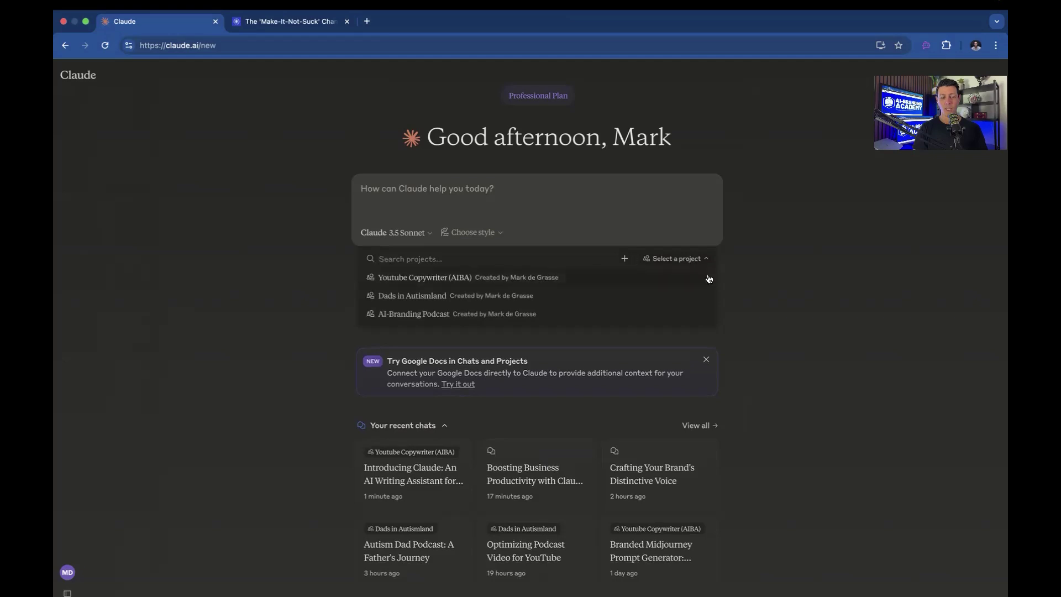
pyautogui.click(699, 260)
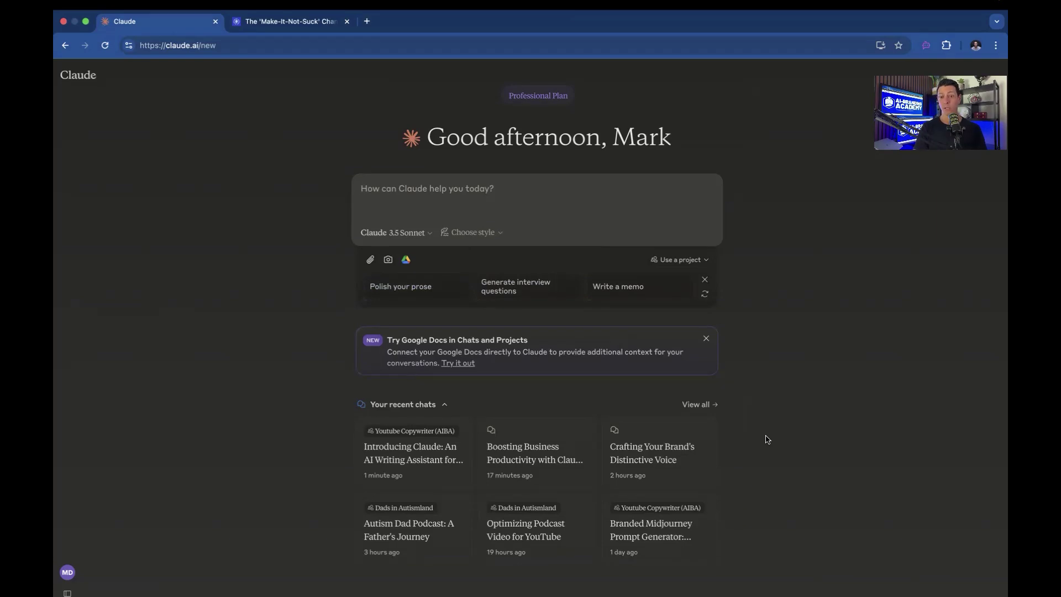
pyautogui.scroll(-1, 763, 435)
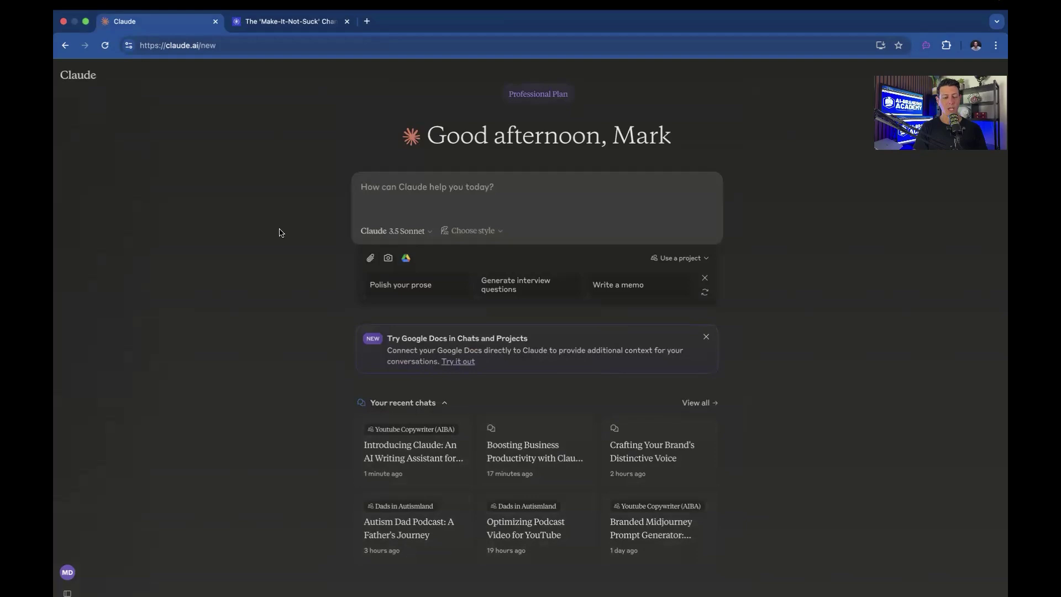
# - Open the Dads in Autismland project from the list of all projects
pyautogui.moveTo(102, 104)
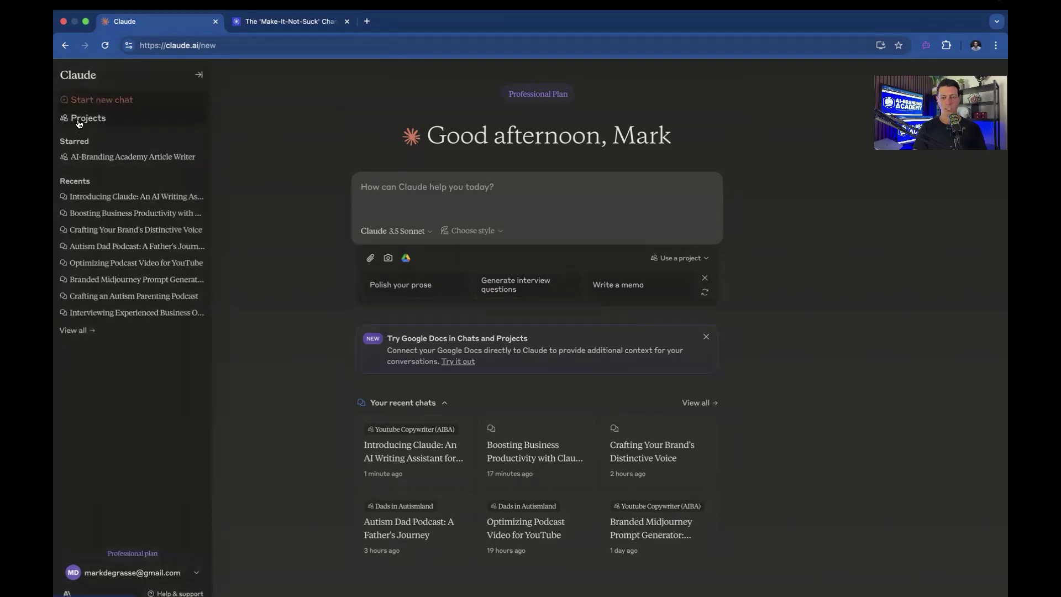
pyautogui.click(86, 118)
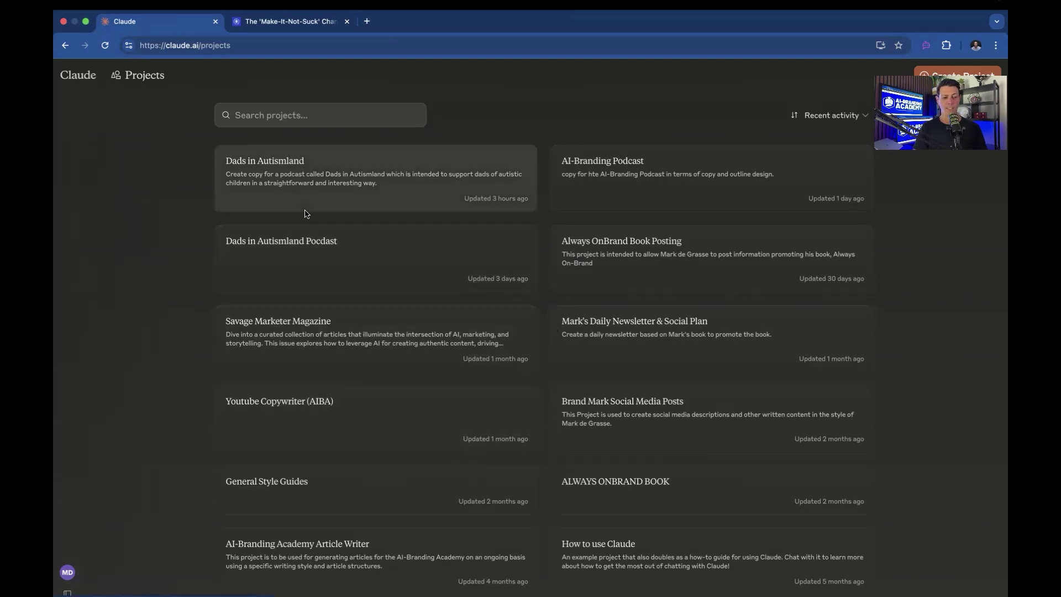
pyautogui.click(338, 177)
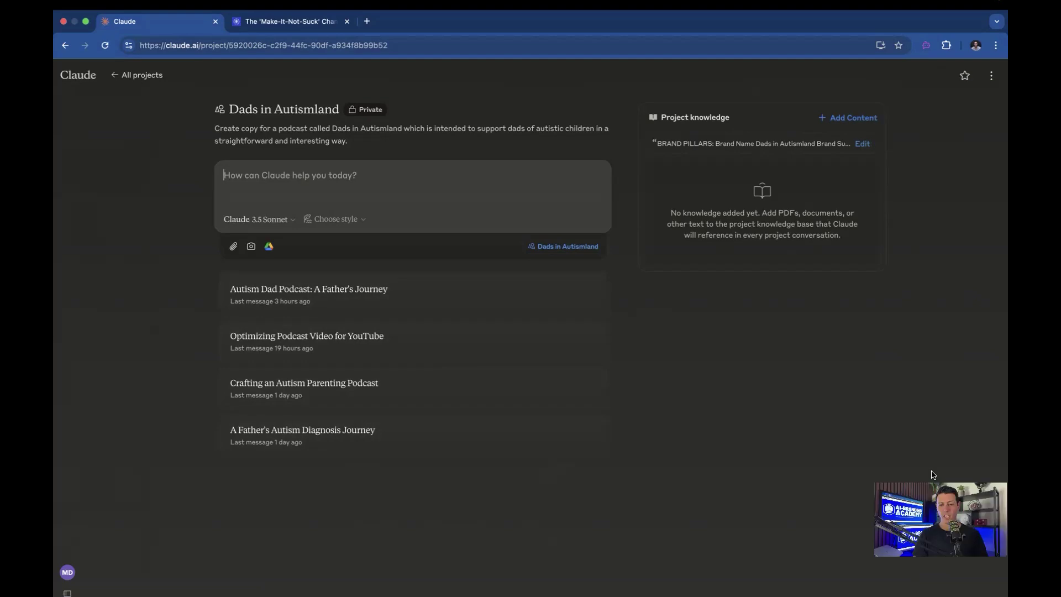
# - Check the content sources for the project knowledge and read through the project instructions without changing them
pyautogui.click(842, 118)
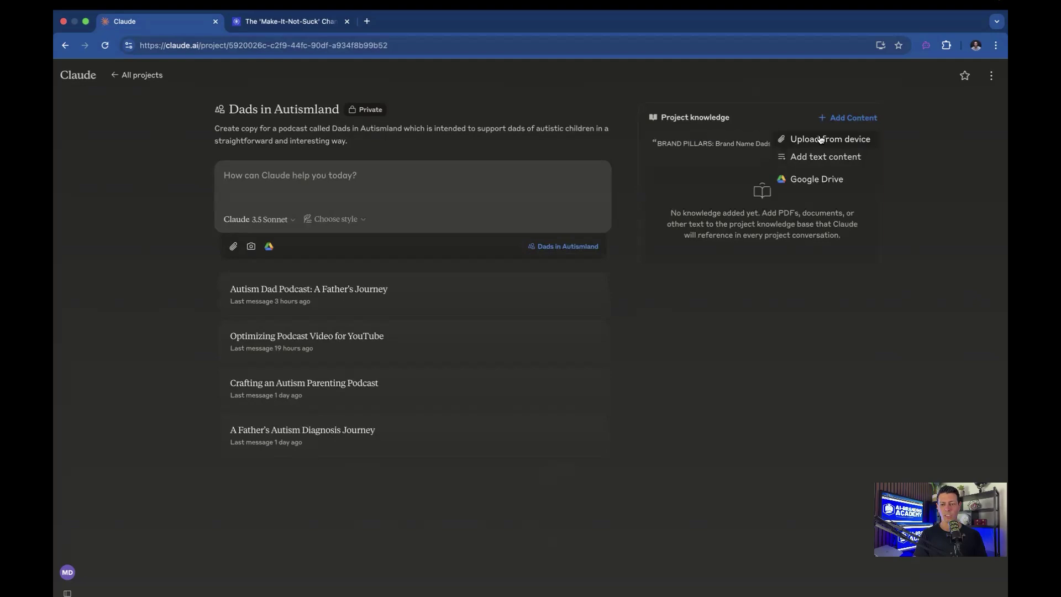
pyautogui.click(718, 169)
pyautogui.click(766, 145)
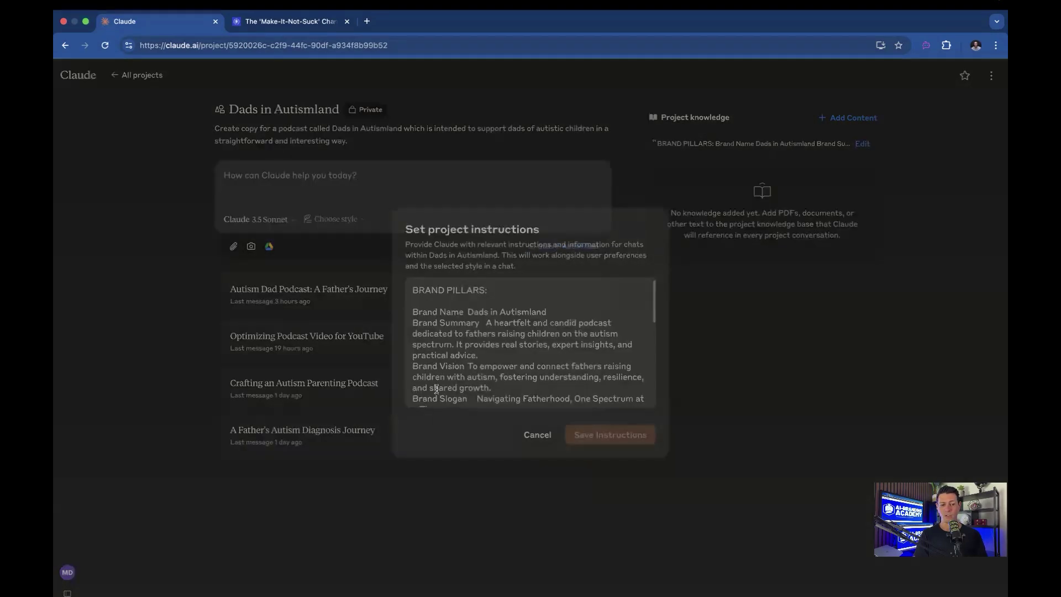
pyautogui.scroll(-10, 444, 304)
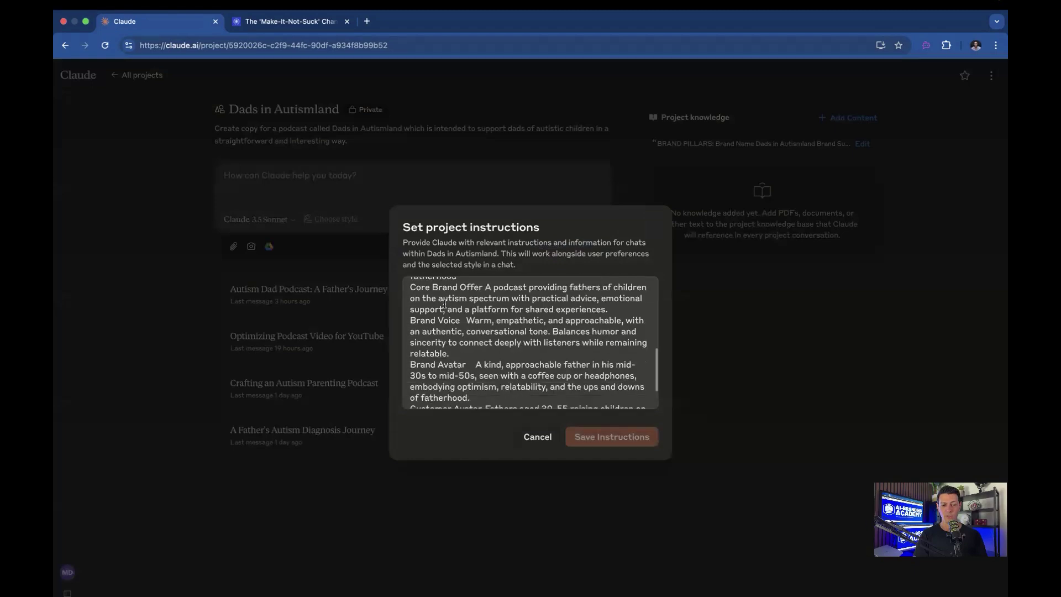
pyautogui.click(537, 436)
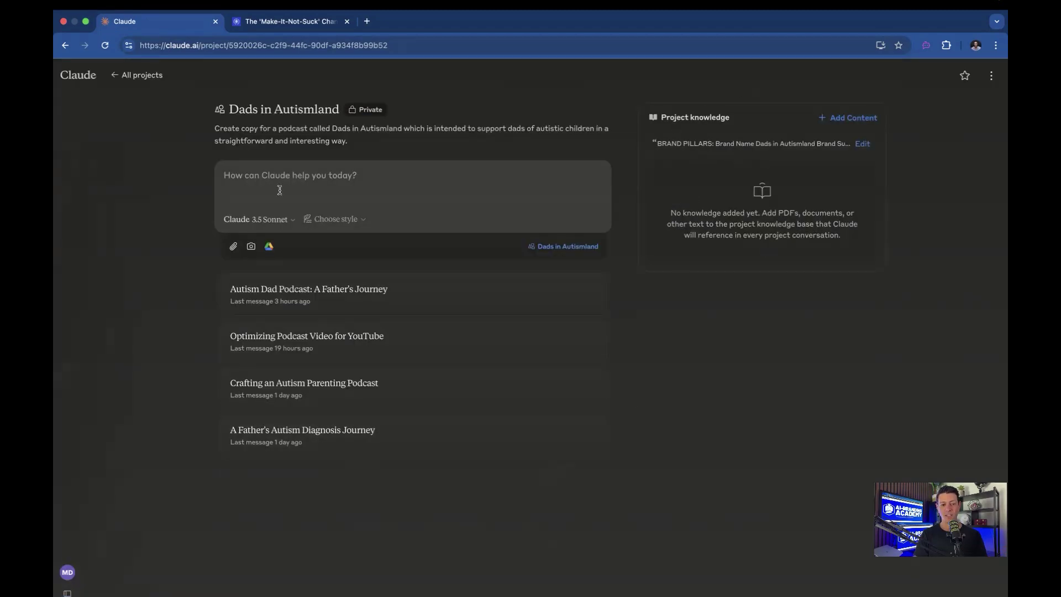
# - Check the response styles offered inside the project and return to a blank new chat
pyautogui.click(348, 222)
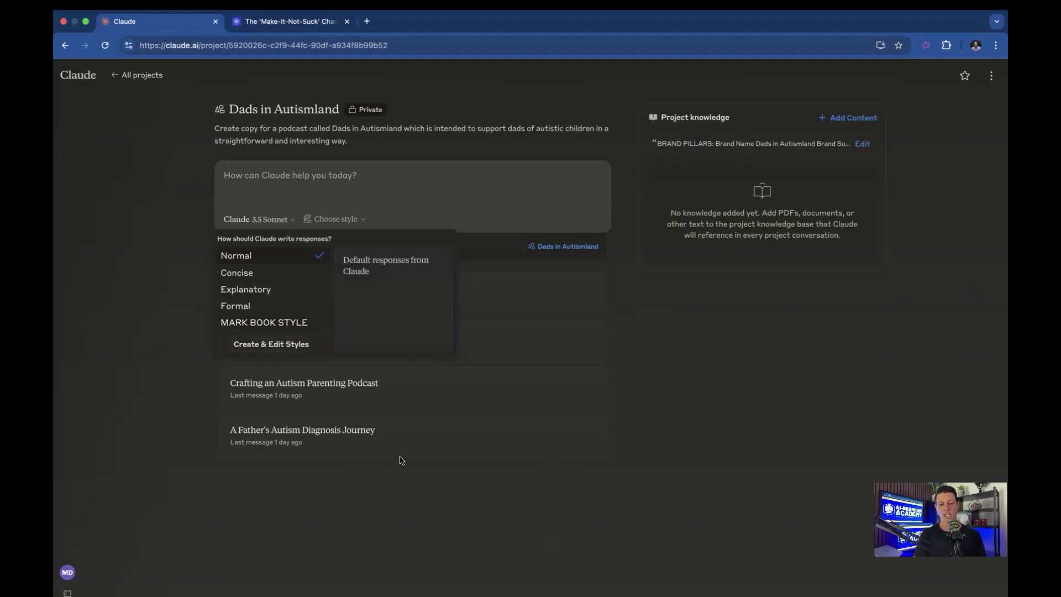
pyautogui.click(739, 369)
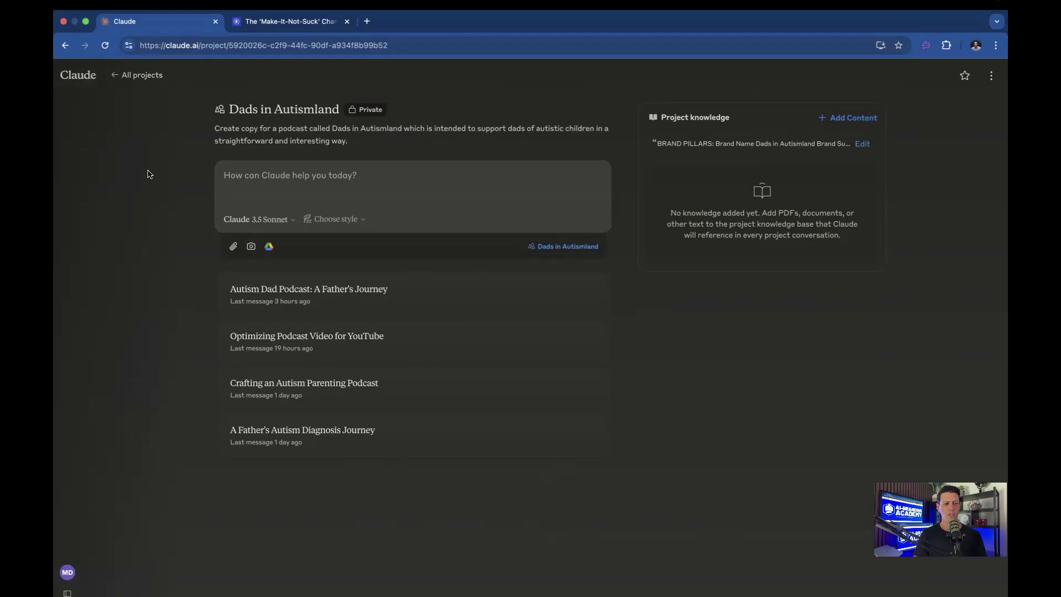
pyautogui.click(106, 95)
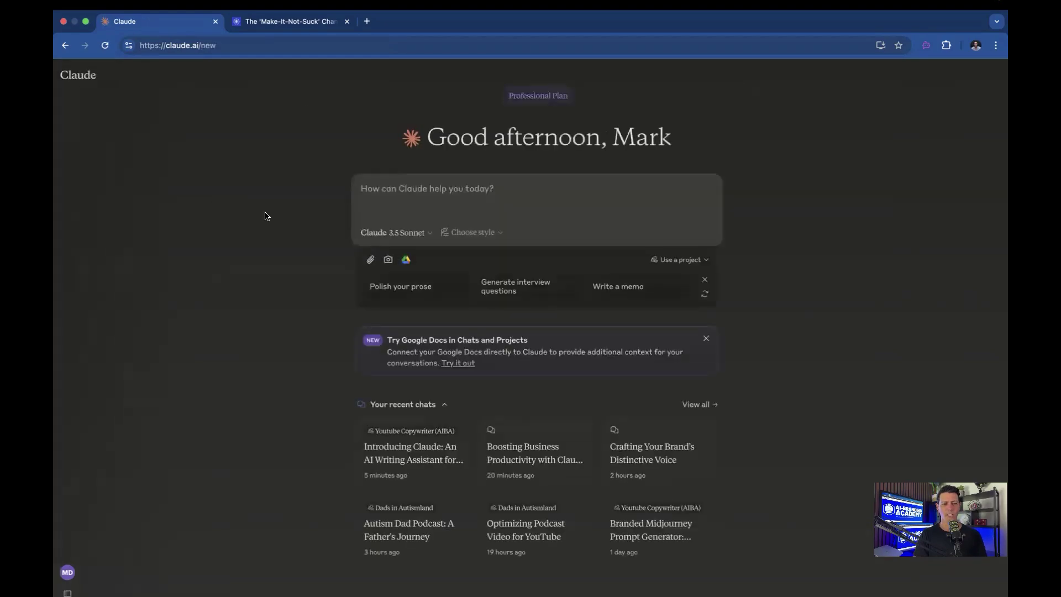
# - Switch to the 'Make-It-Not-Suck' change announcement prompt page and read its specs, instructions and prompt section
pyautogui.click(296, 24)
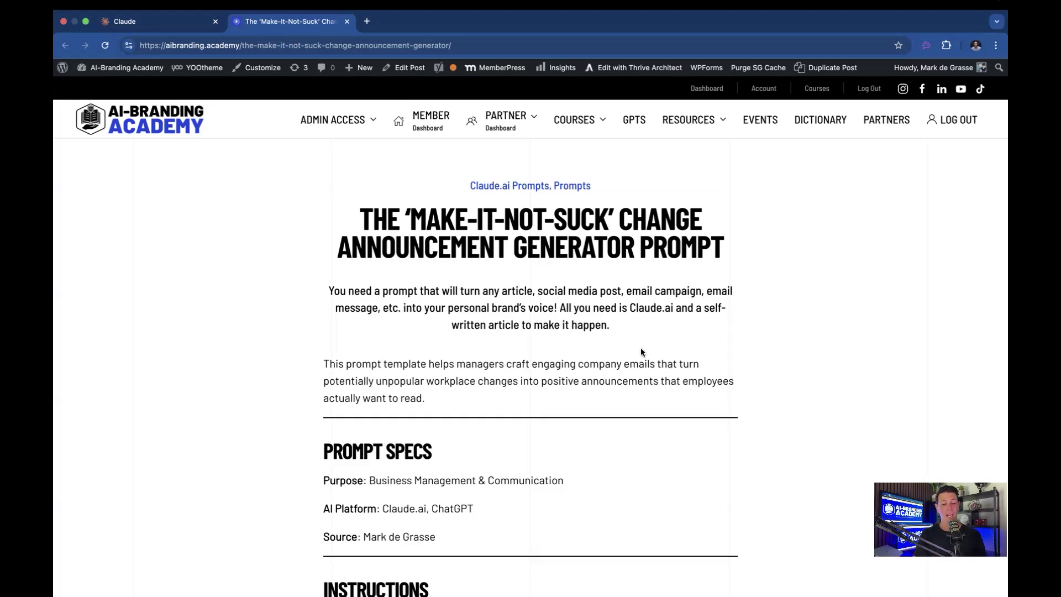
pyautogui.scroll(-5, 641, 349)
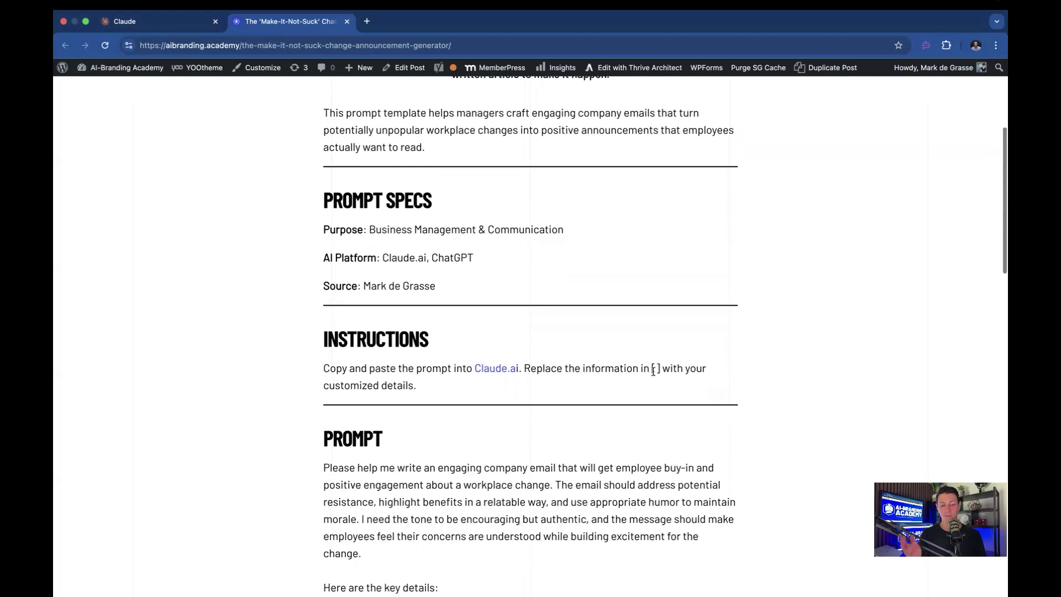
pyautogui.scroll(-4, 653, 371)
pyautogui.scroll(-3, 653, 372)
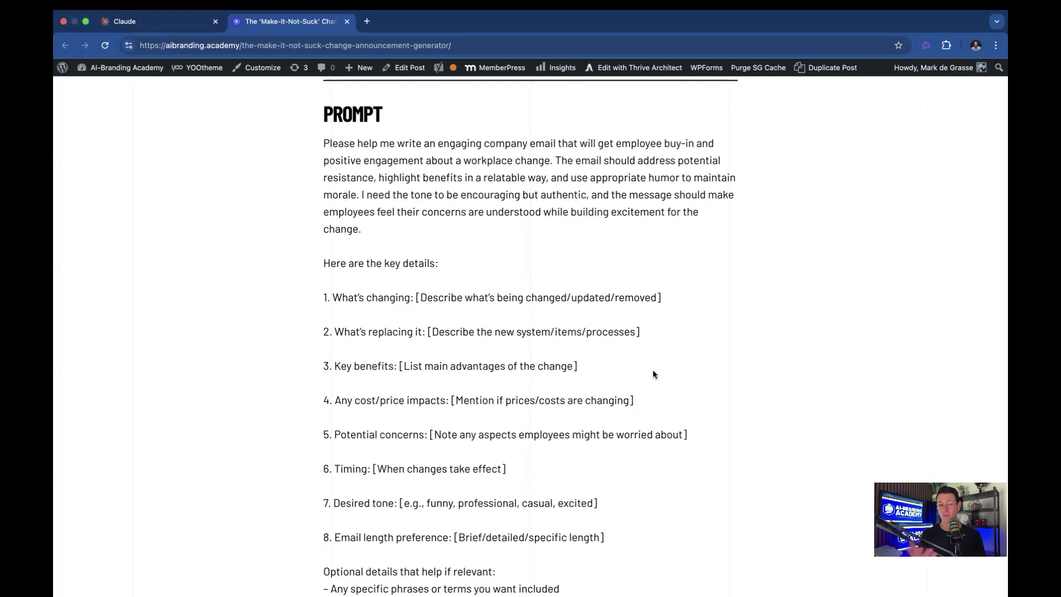
pyautogui.scroll(1, 652, 370)
# - Highlight the prompt's opening paragraph, enlarge the page and look through the rest of the prompt
pyautogui.moveTo(324, 177); pyautogui.dragTo(596, 271)
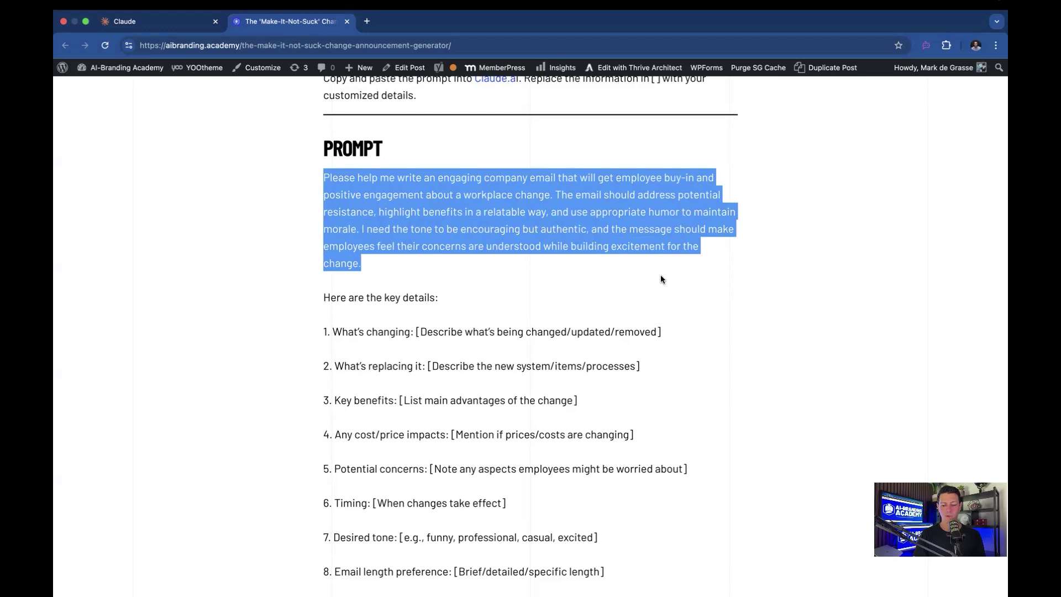
pyautogui.press('super+equal')
pyautogui.press('super+equal')
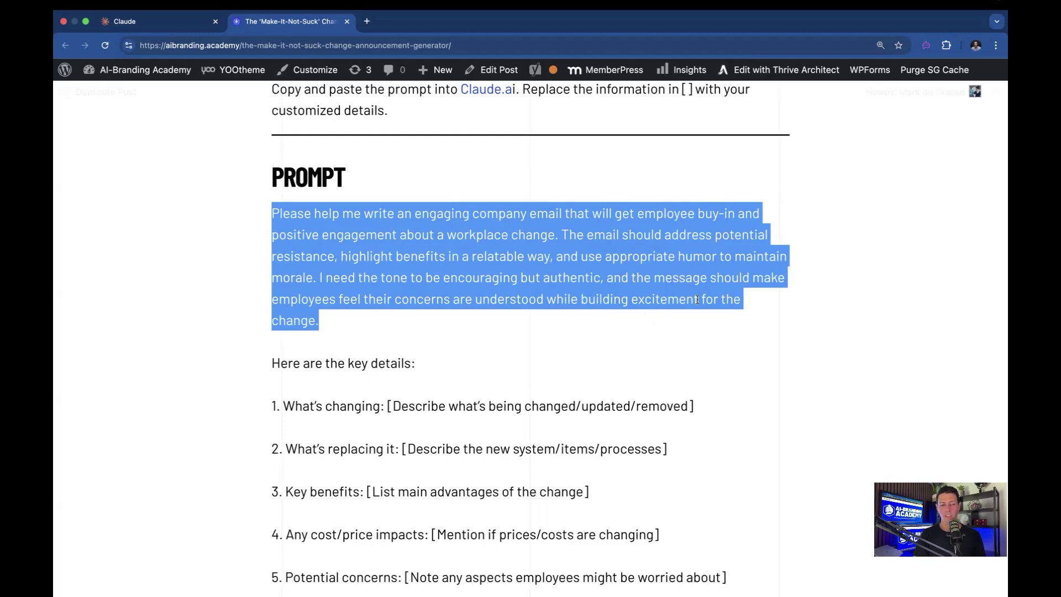
pyautogui.scroll(-5, 473, 370)
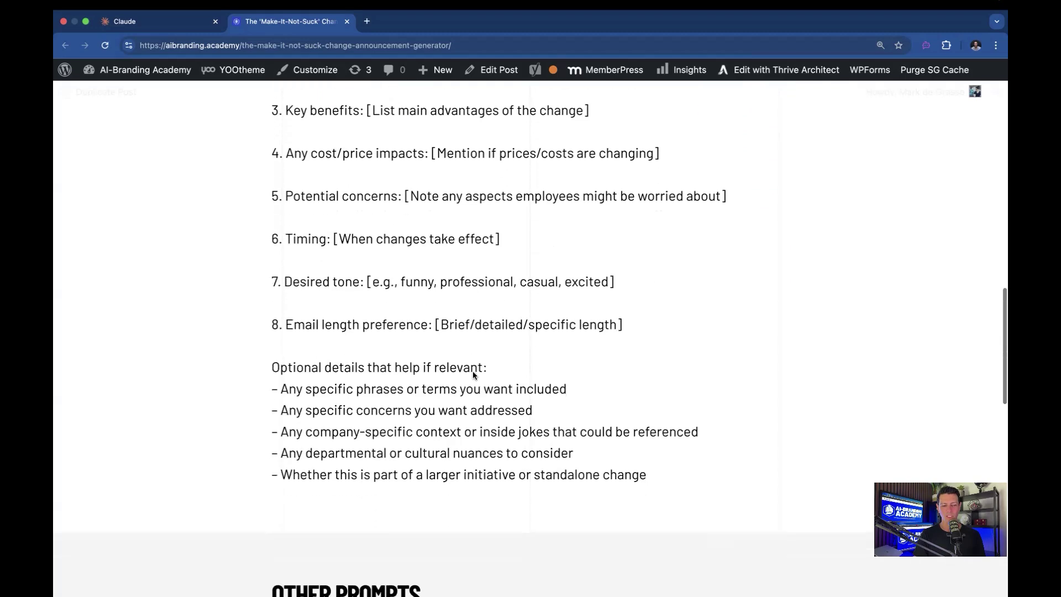
pyautogui.scroll(5, 472, 374)
pyautogui.click(473, 372)
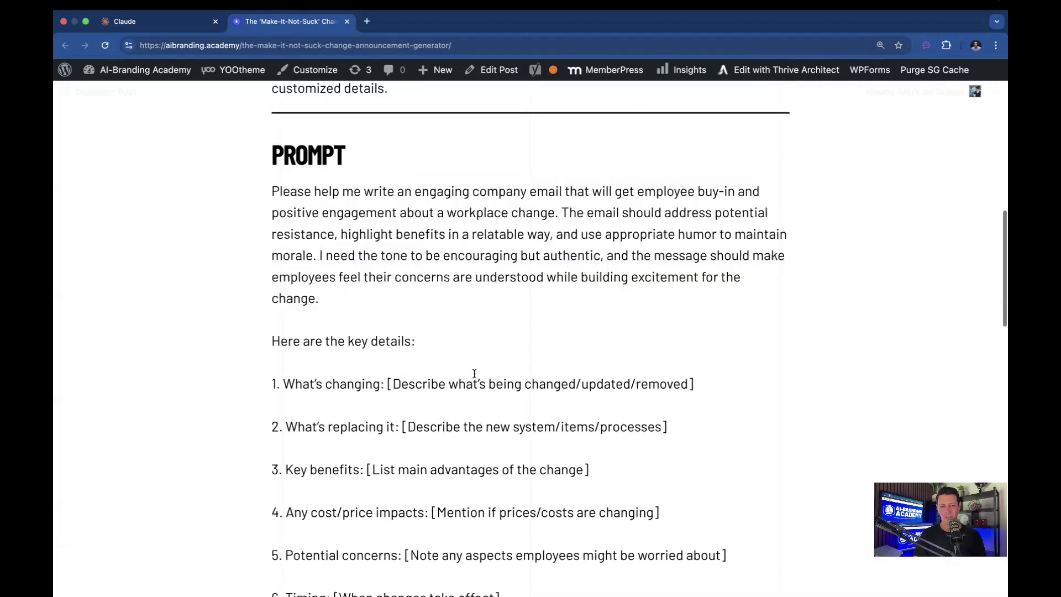
# - Copy the entire prompt text, from its opening paragraph through the optional details
pyautogui.moveTo(275, 190); pyautogui.dragTo(460, 593)
pyautogui.press('super+c')
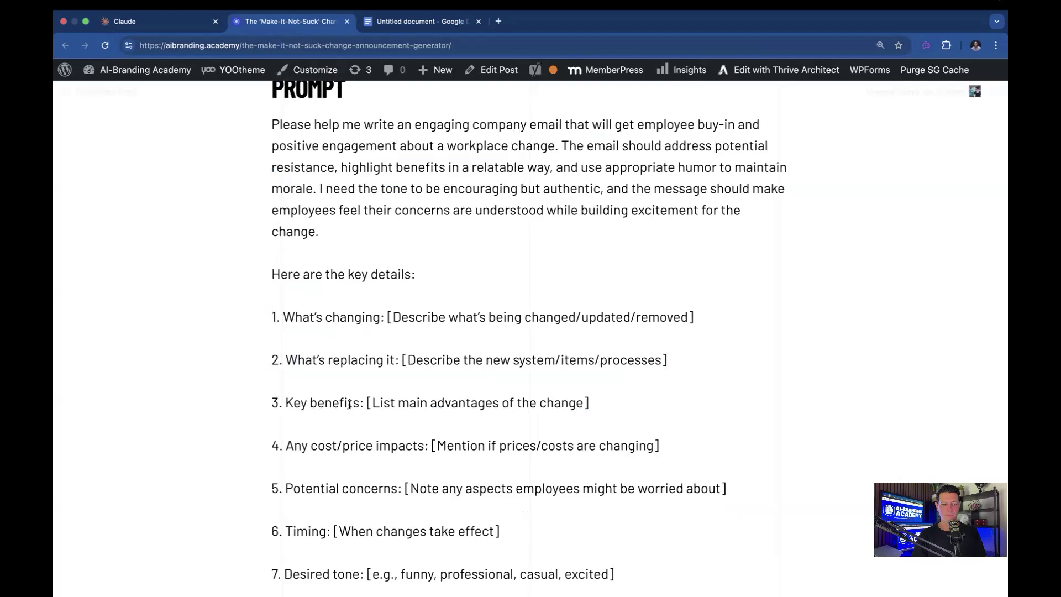
# - Examine the prompt's numbered key details, bracketed placeholders and optional details on the web page
pyautogui.scroll(1, 350, 403)
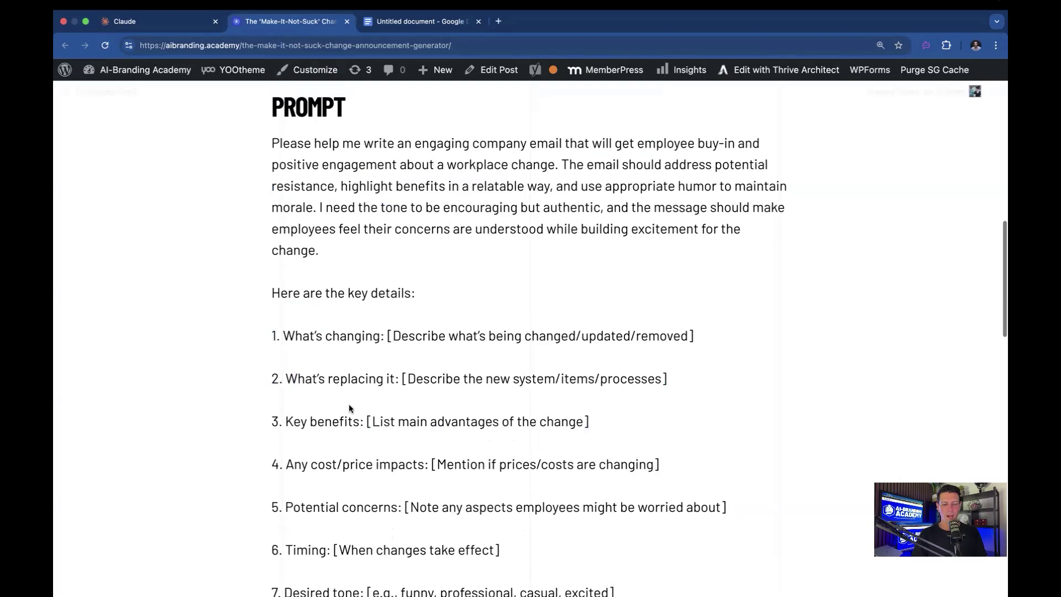
pyautogui.scroll(-1, 420, 294)
pyautogui.scroll(-2, 420, 294)
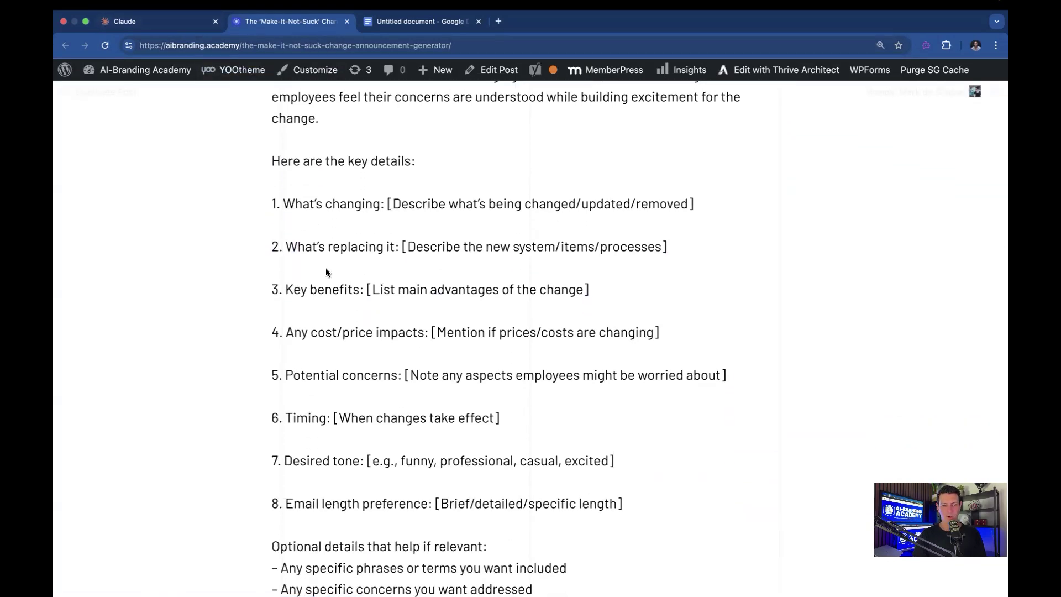
pyautogui.scroll(-2, 376, 486)
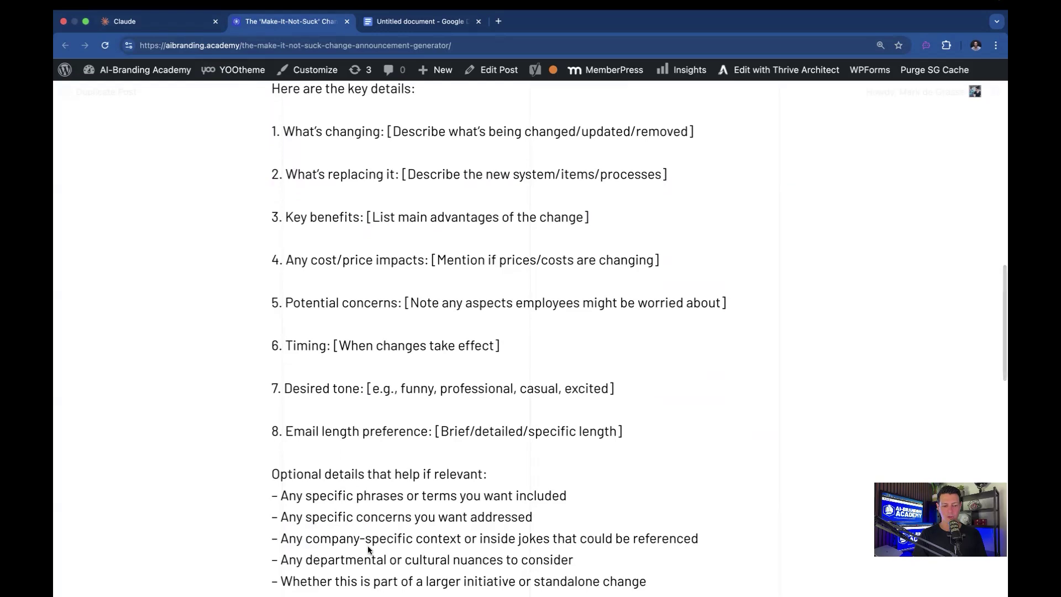
pyautogui.scroll(3, 363, 422)
pyautogui.moveTo(601, 276); pyautogui.dragTo(729, 280)
pyautogui.click(719, 282)
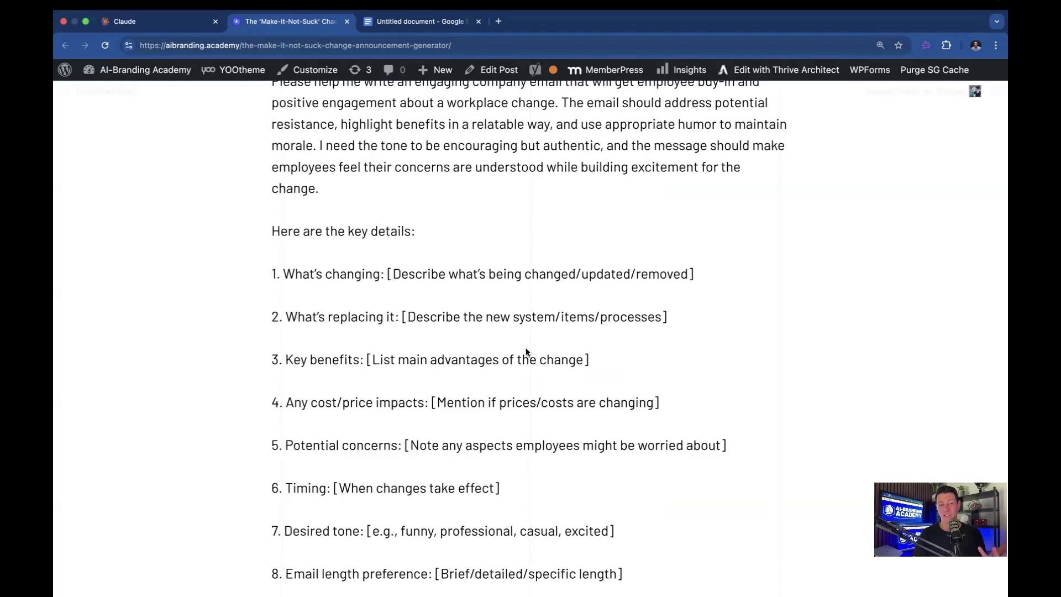
# - Paste the copied prompt into the blank Google Docs document
pyautogui.click(401, 22)
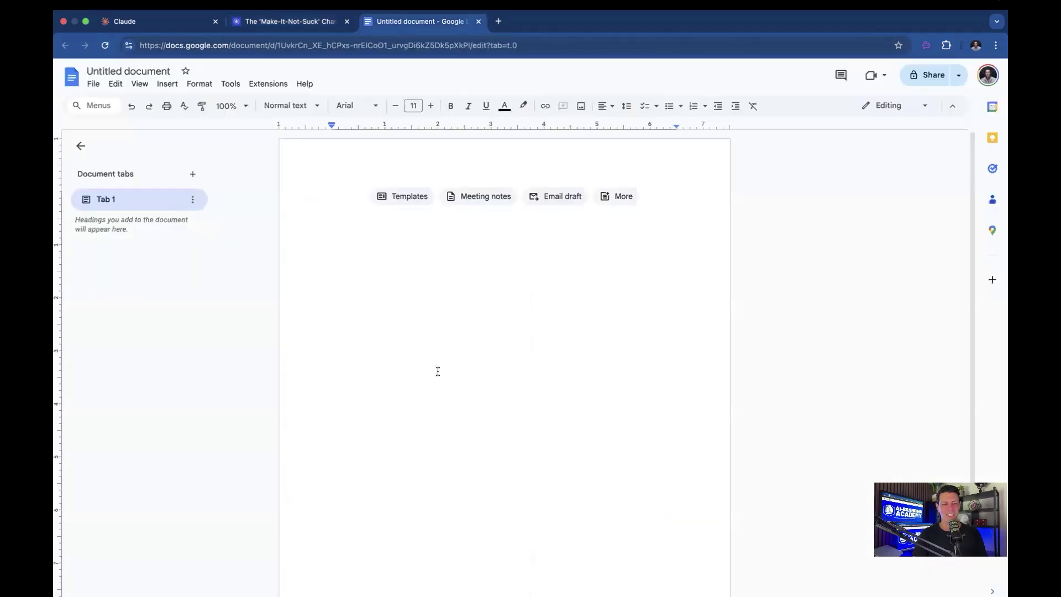
pyautogui.press('super+v')
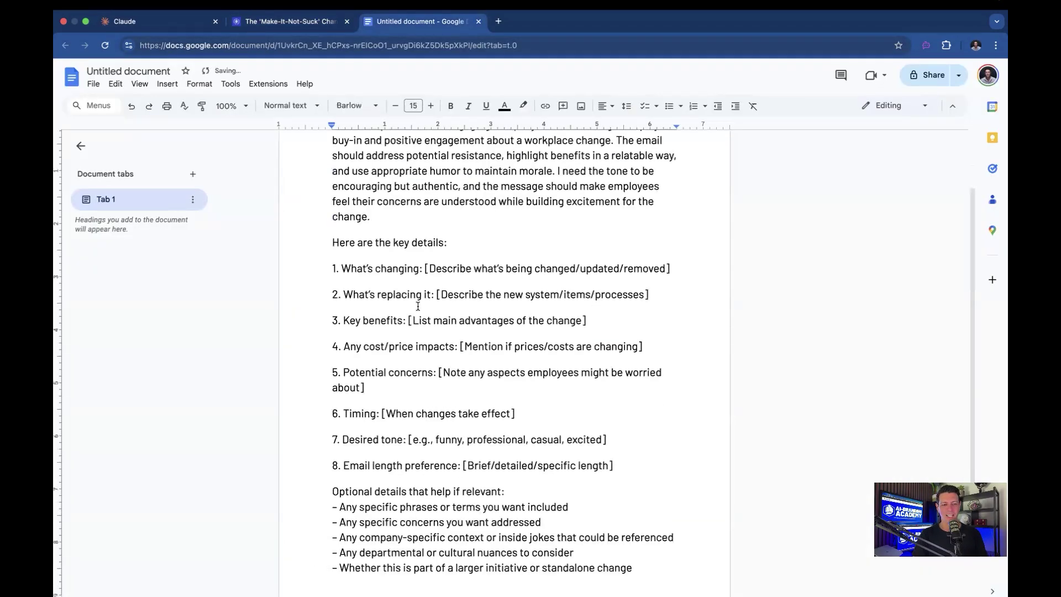
pyautogui.scroll(-3, 418, 298)
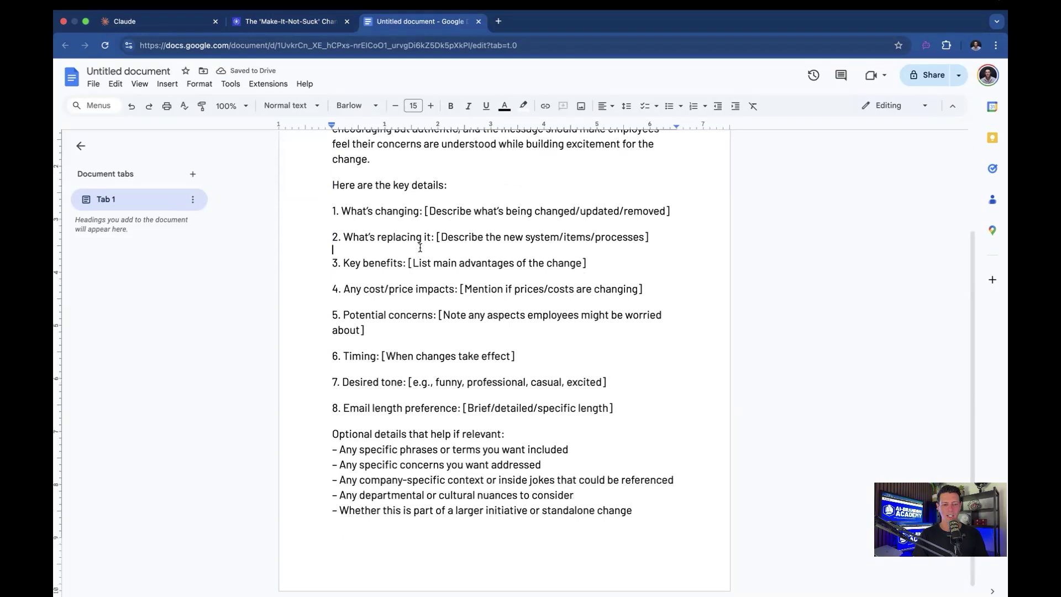
# - Replace the What's changing placeholder with "the food menu is getting rid of fast food items like pizza and anything deemed unhealthy or not natural."
pyautogui.moveTo(671, 210); pyautogui.dragTo(426, 211)
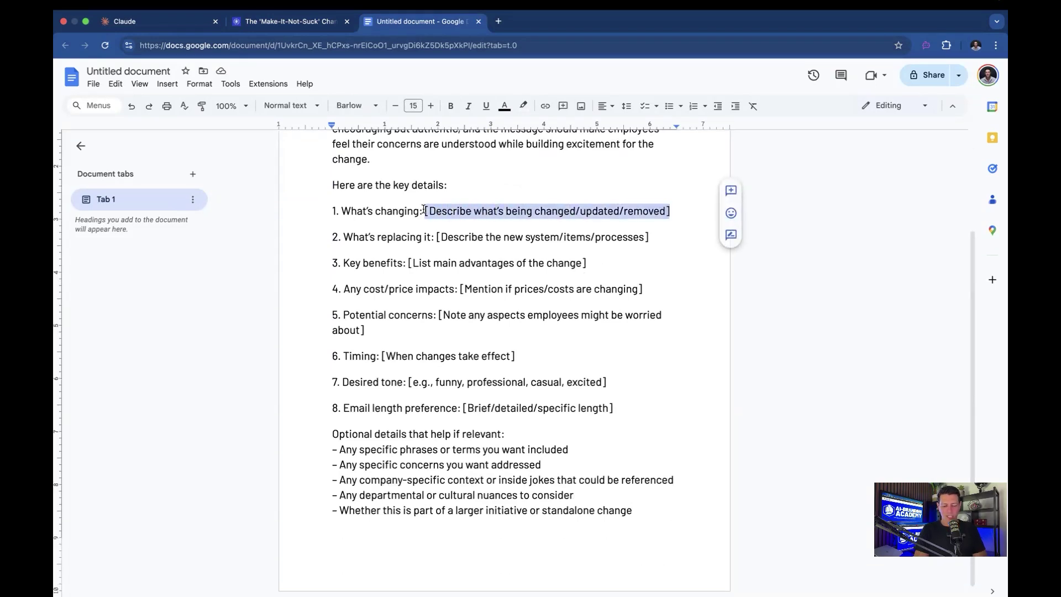
pyautogui.write('the food menu is getting rid of fa')
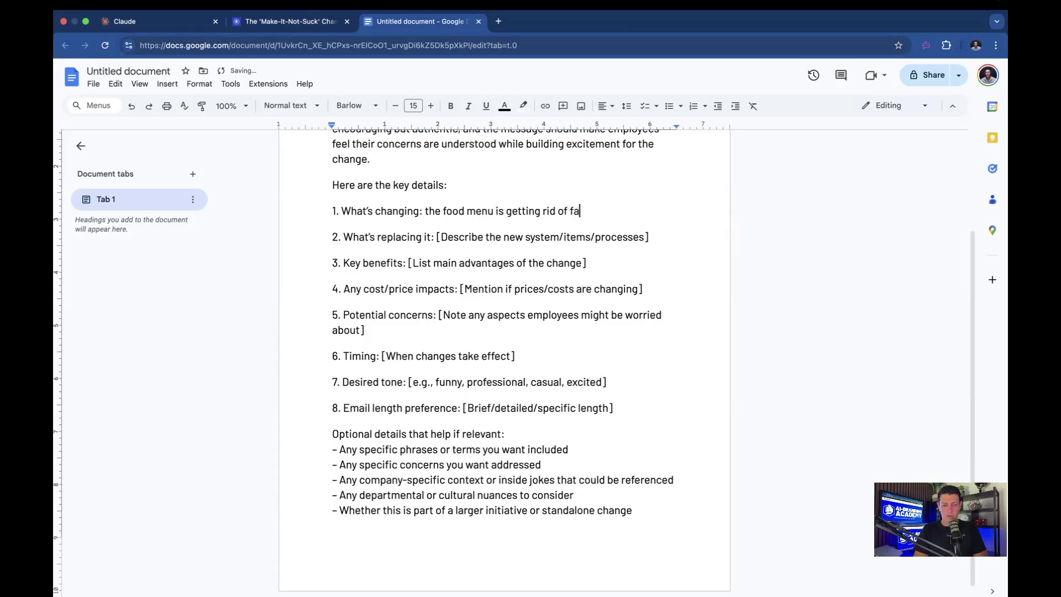
pyautogui.write('st food items like pizza and any')
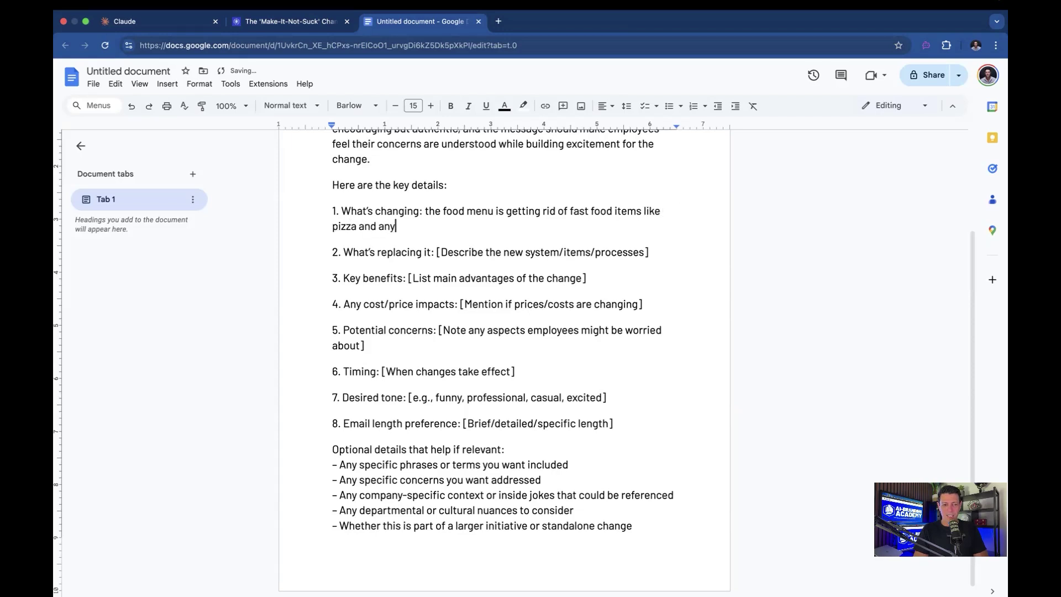
pyautogui.write('thing deem')
pyautogui.press('BackSpace')
pyautogui.write('emed iun')
pyautogui.press('BackSpace')
pyautogui.press('BackSpace')
pyautogui.write('unhealthy or ')
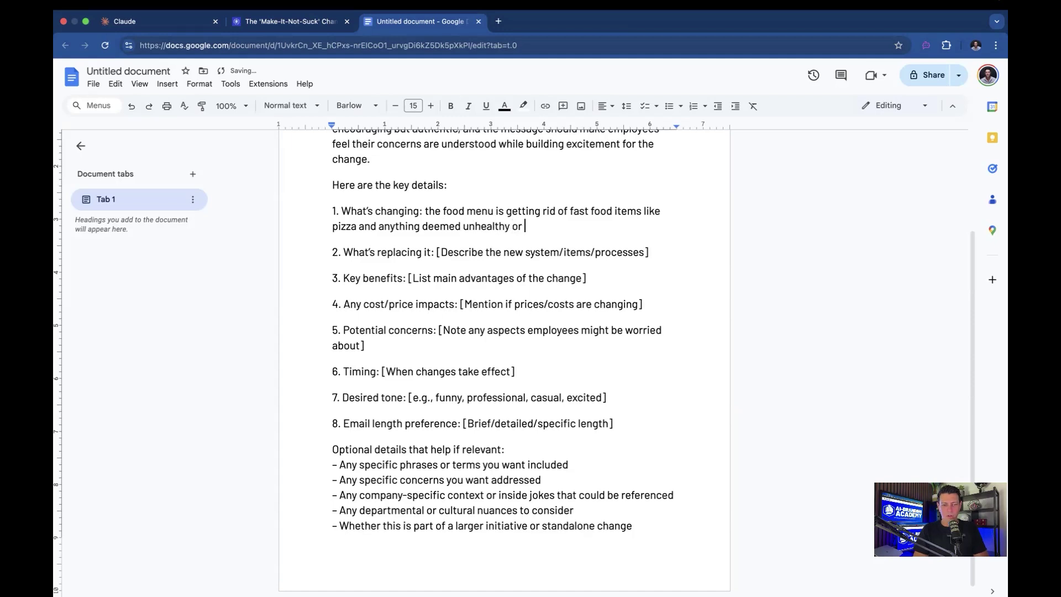
pyautogui.write('not natural. This will')
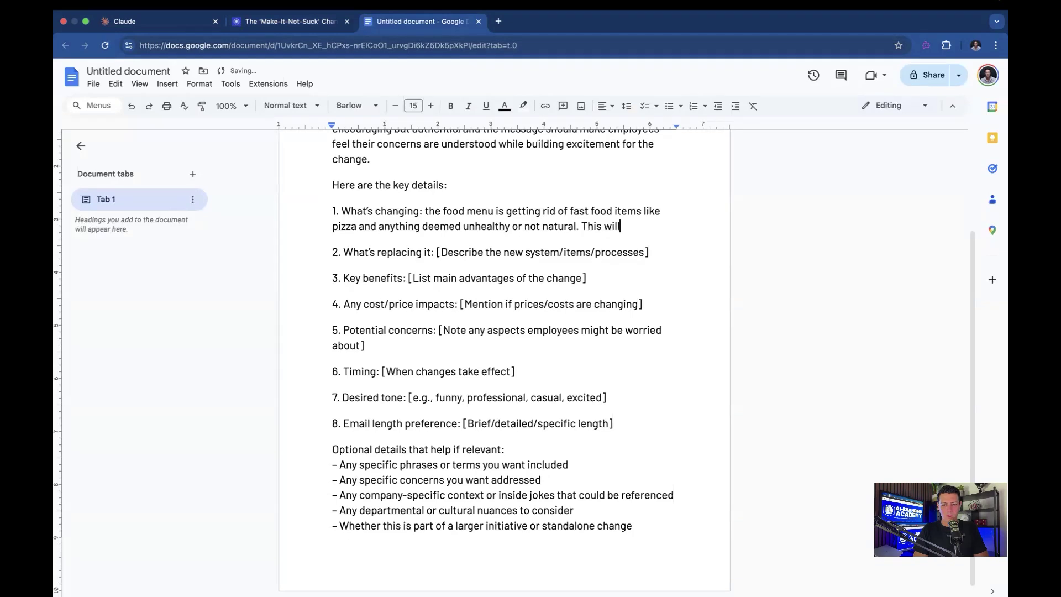
# - Complete the What's changing answer with the sentence "This will be healthier but may not be popular with employees."
pyautogui.write(' be heal')
pyautogui.press('BackSpace')
pyautogui.write('t')
pyautogui.press('BackSpace')
pyautogui.write('lthier but may n')
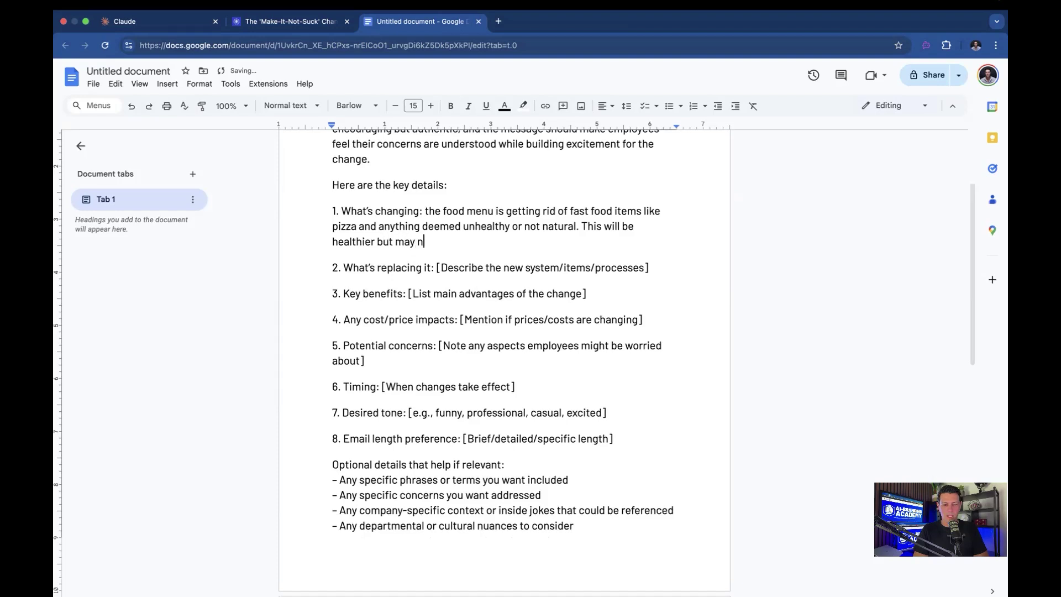
pyautogui.write('ot be popular with employees.')
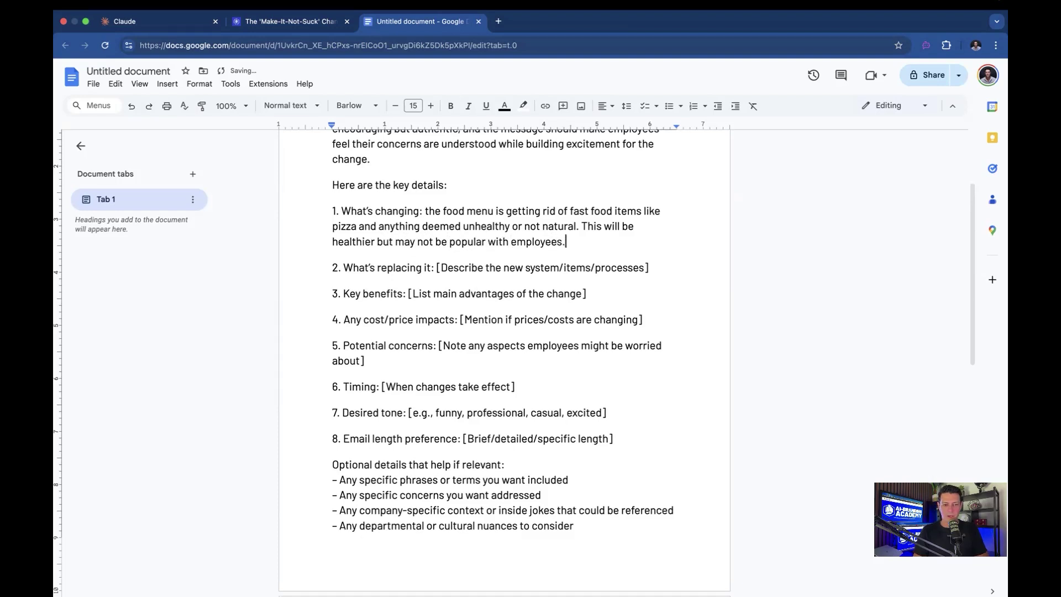
# - Replace the What's replacing it placeholder with "Healthy menu items without GMO, dyes, or other bad ingredients. Super food items"
pyautogui.moveTo(650, 267); pyautogui.dragTo(437, 262)
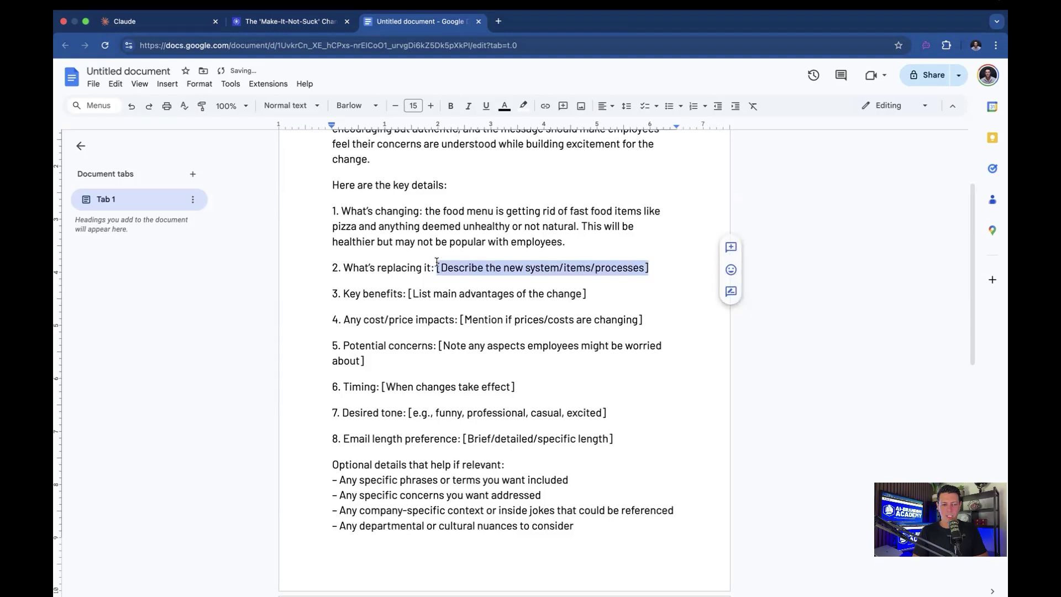
pyautogui.write('Healthy menu items without ')
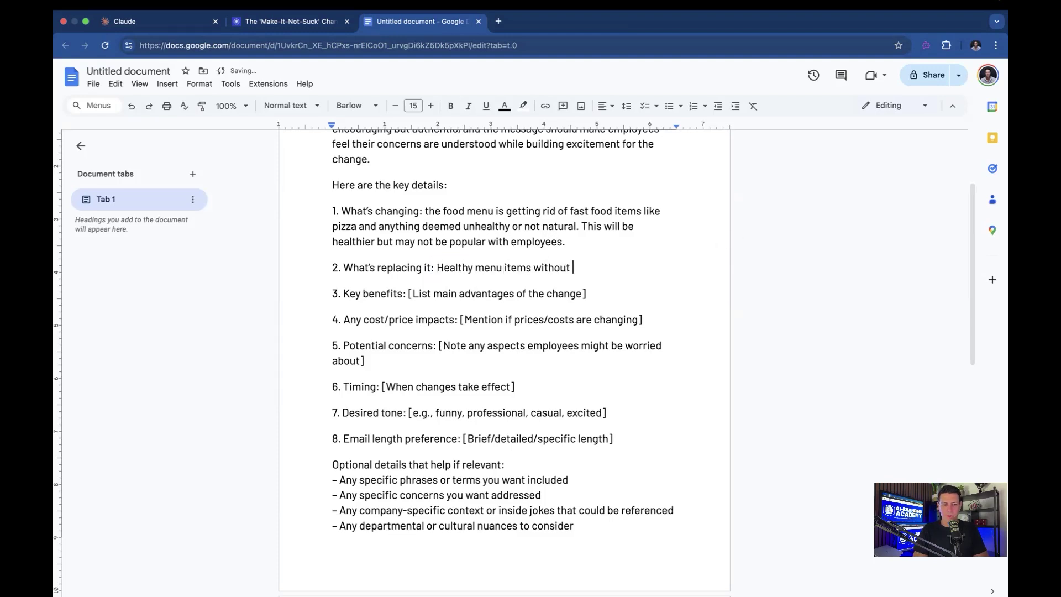
pyautogui.write('GMO, dyes, or other ba')
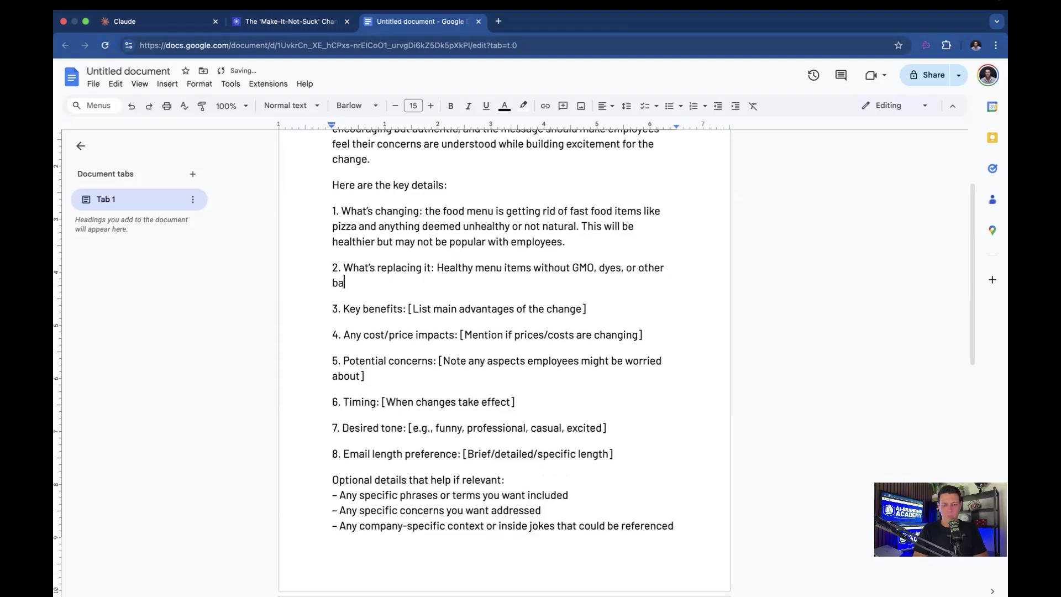
pyautogui.write('d ingredientws')
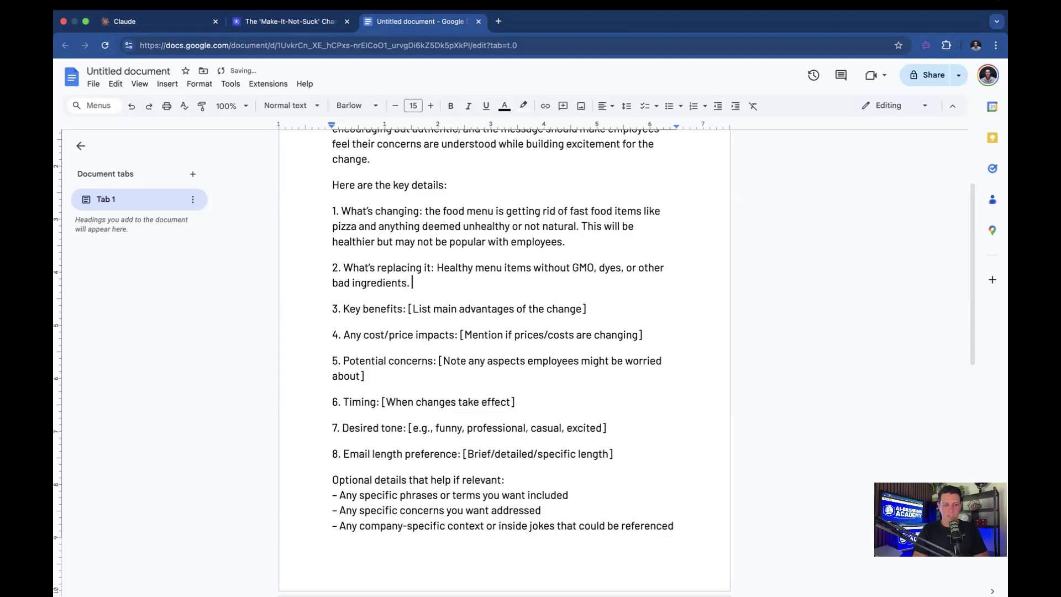
pyautogui.write('. super food items')
# - Fill in Key benefits with "better living, healthier habits, less illness" and the cost/price impacts with "no cost change"
pyautogui.moveTo(589, 308); pyautogui.dragTo(405, 308)
pyautogui.write('better living, health')
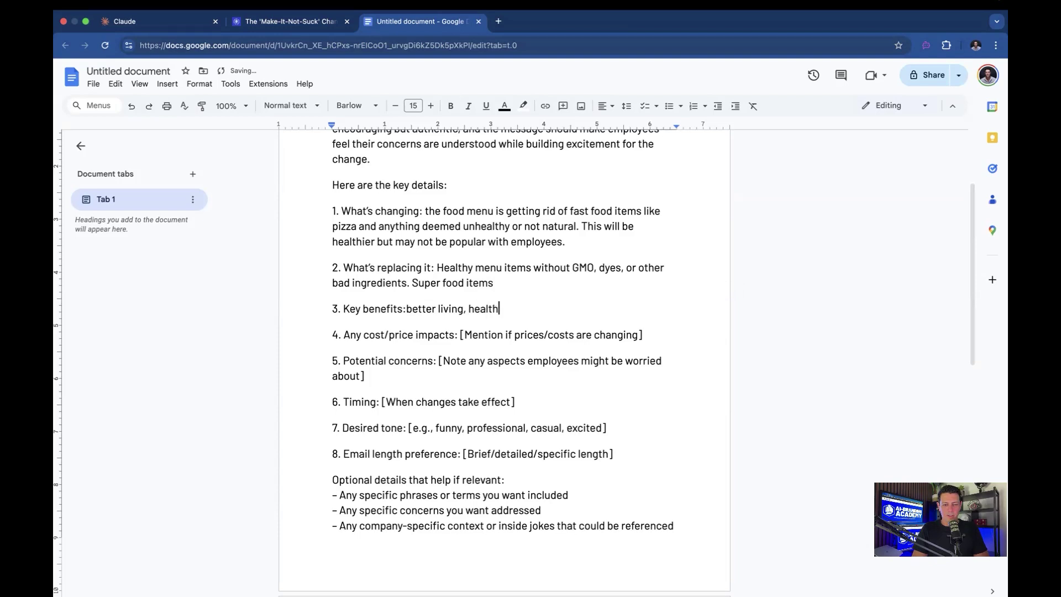
pyautogui.write('ier habits, less illness')
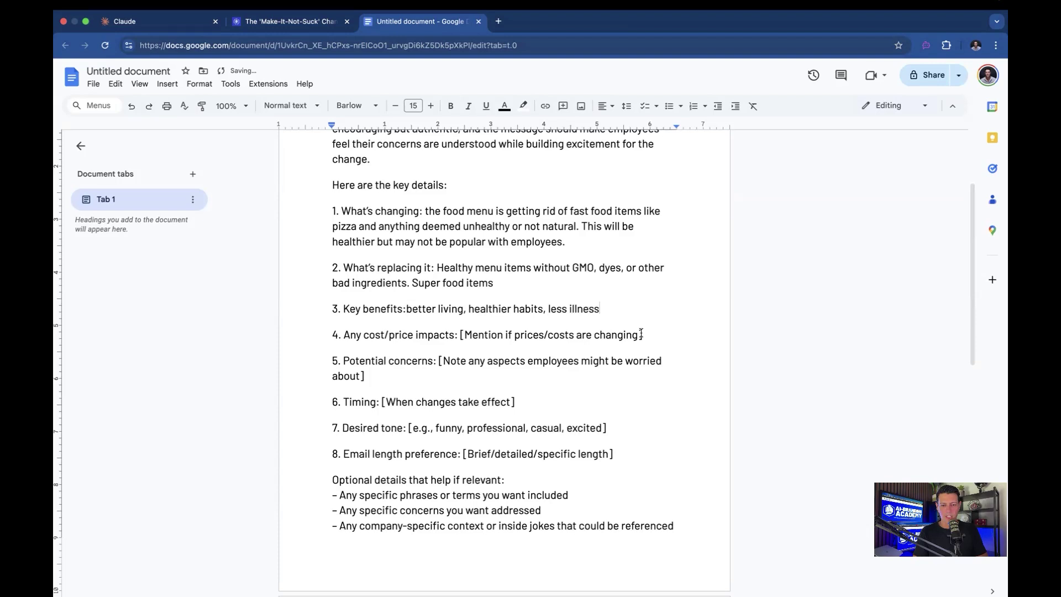
pyautogui.moveTo(641, 334); pyautogui.dragTo(460, 334)
pyautogui.write('no co')
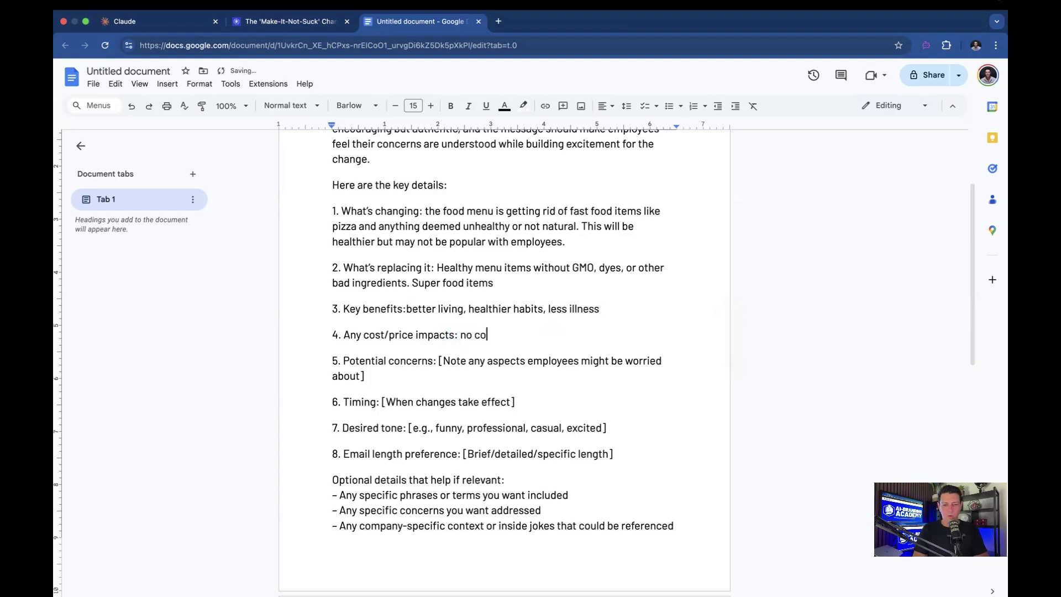
pyautogui.write('st change')
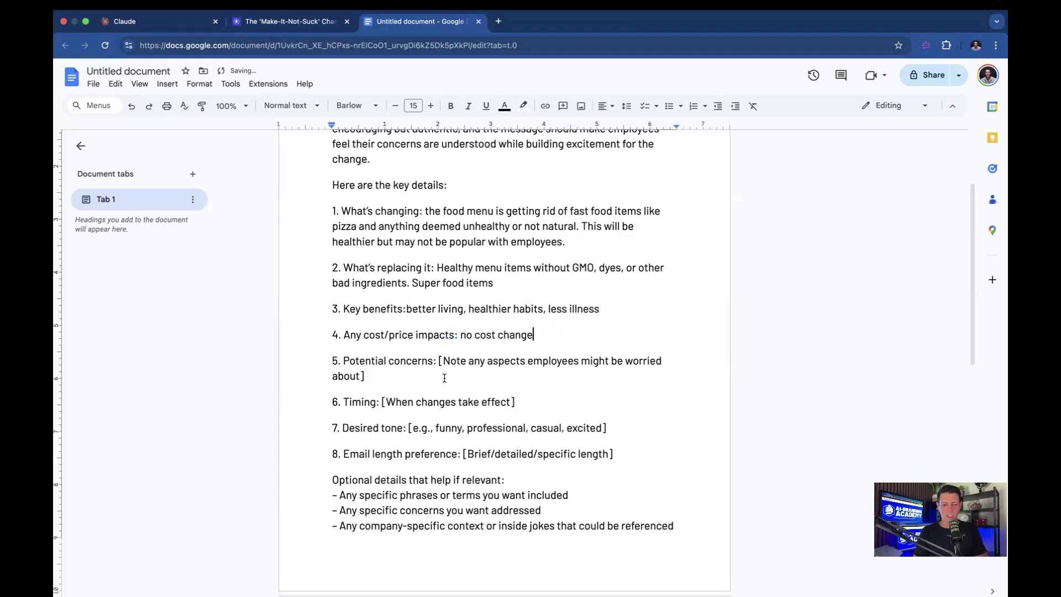
# - Fill in Potential concerns with "employees might miss pizza" and Timing with "next week"
pyautogui.moveTo(445, 378); pyautogui.dragTo(440, 362)
pyautogui.write('empko')
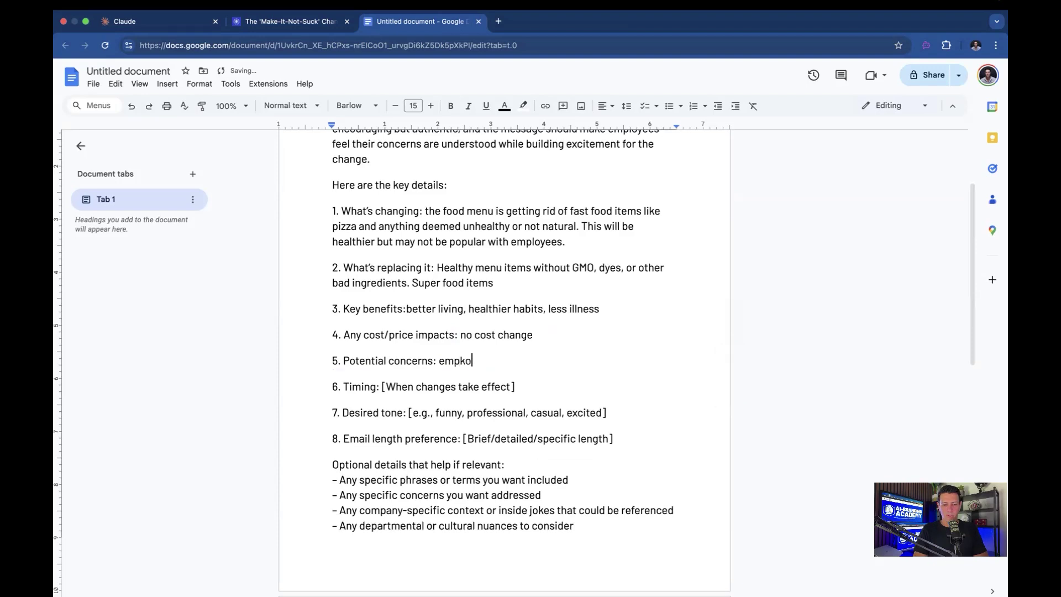
pyautogui.press('BackSpace')
pyautogui.press('BackSpace')
pyautogui.write('loyees might miss pizza')
pyautogui.moveTo(522, 392); pyautogui.dragTo(381, 388)
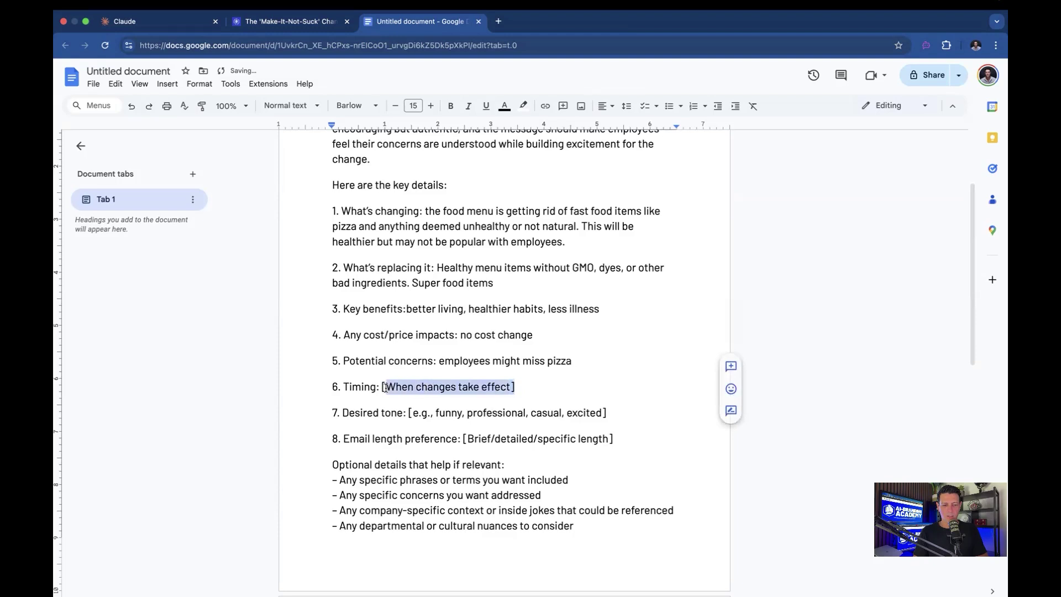
pyautogui.write('next week')
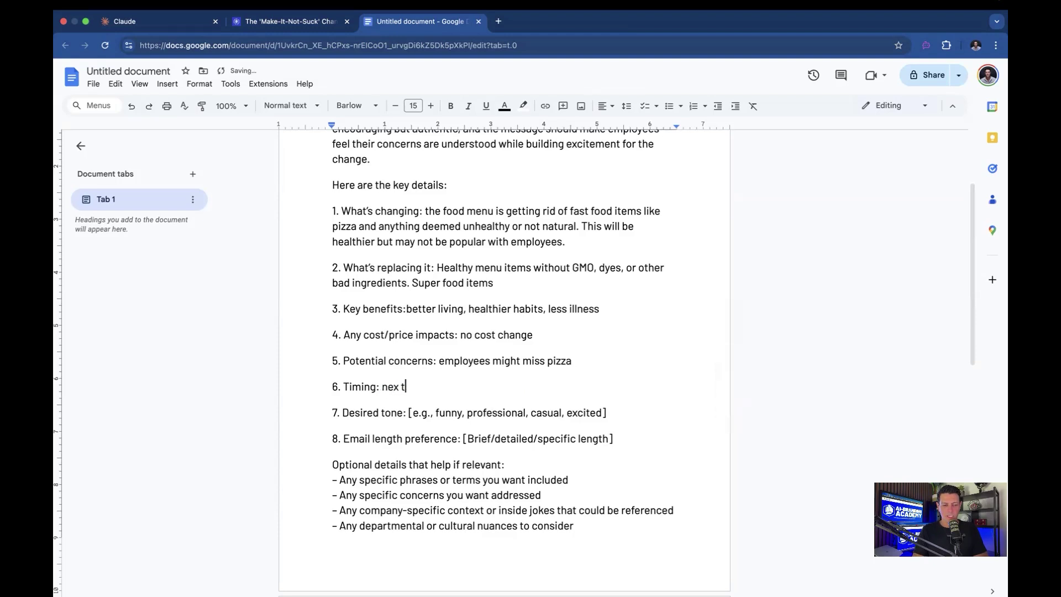
# - Set the desired tone to "funny and excited" and the email length preference to "no more than 150 words"
pyautogui.moveTo(609, 411); pyautogui.dragTo(407, 409)
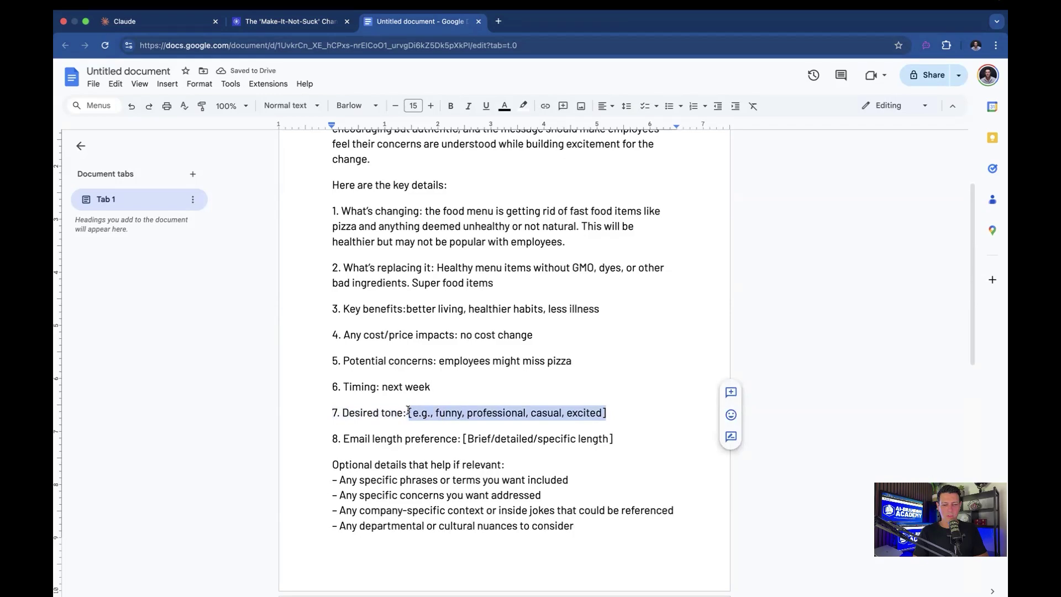
pyautogui.write('funny and excited')
pyautogui.moveTo(614, 437); pyautogui.dragTo(462, 438)
pyautogui.press('BackSpace')
pyautogui.write('no more than ')
pyautogui.write('300')
pyautogui.press('BackSpace')
pyautogui.write('14')
pyautogui.write('0 words')
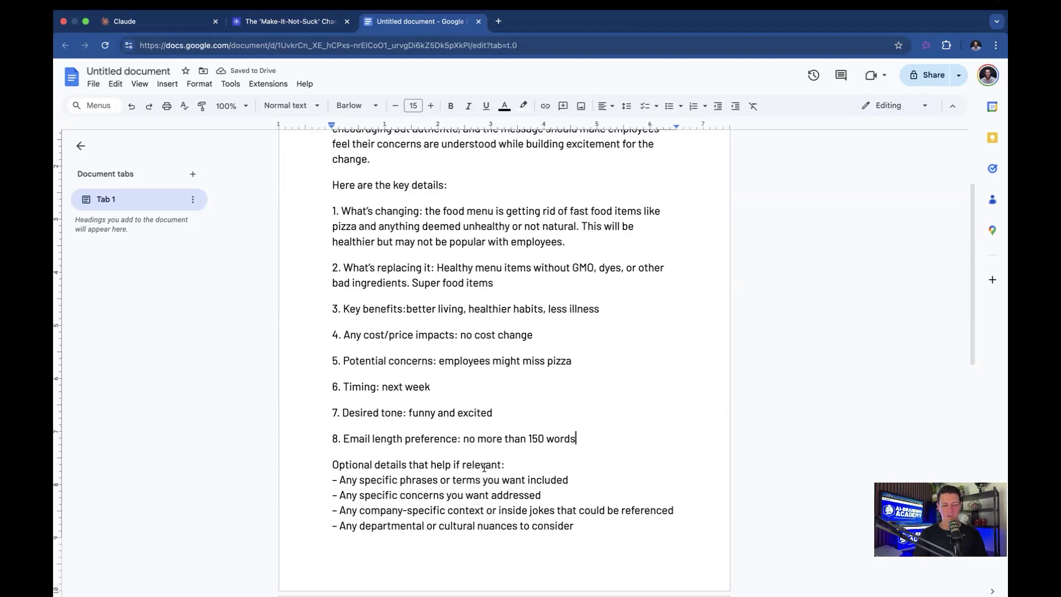
# - Go through the optional details line by line, highlighting the phrases, concerns, company-specific context and departmental nuances
pyautogui.moveTo(377, 479); pyautogui.dragTo(548, 479)
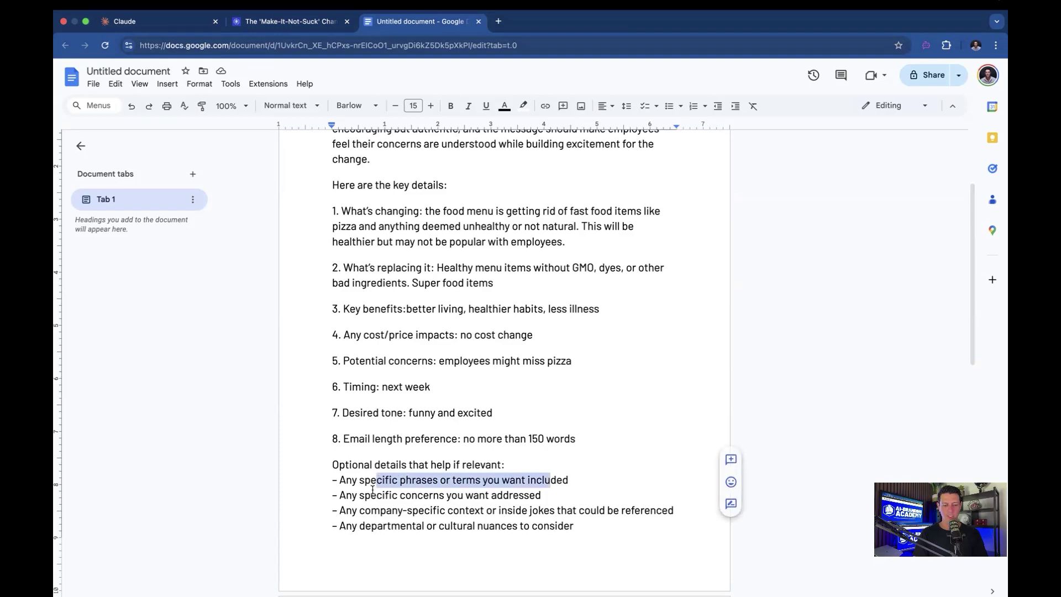
pyautogui.moveTo(373, 491); pyautogui.dragTo(462, 492)
pyautogui.moveTo(372, 509); pyautogui.dragTo(493, 513)
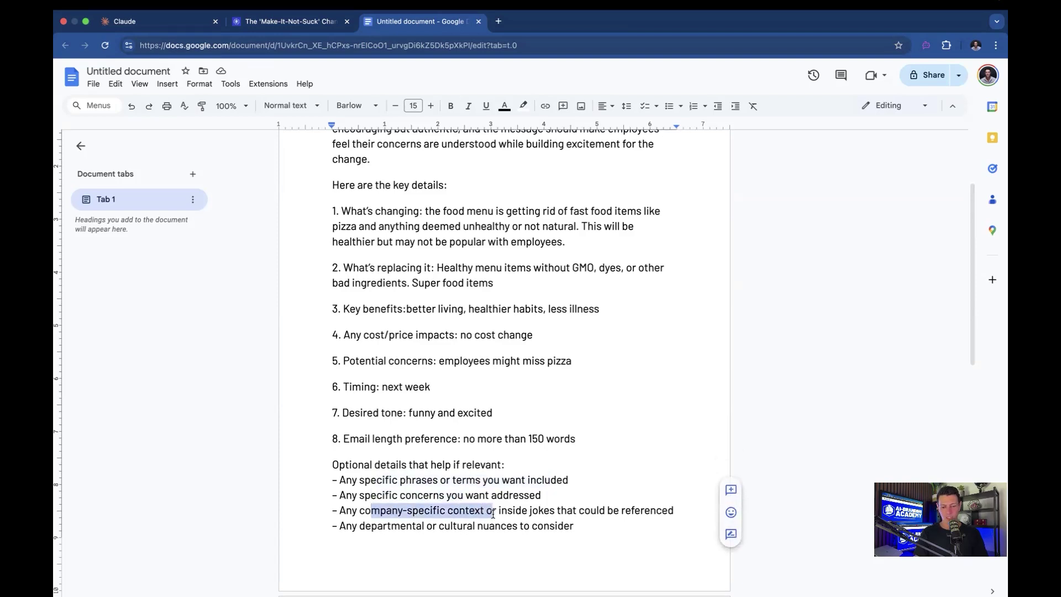
pyautogui.moveTo(388, 525); pyautogui.dragTo(523, 527)
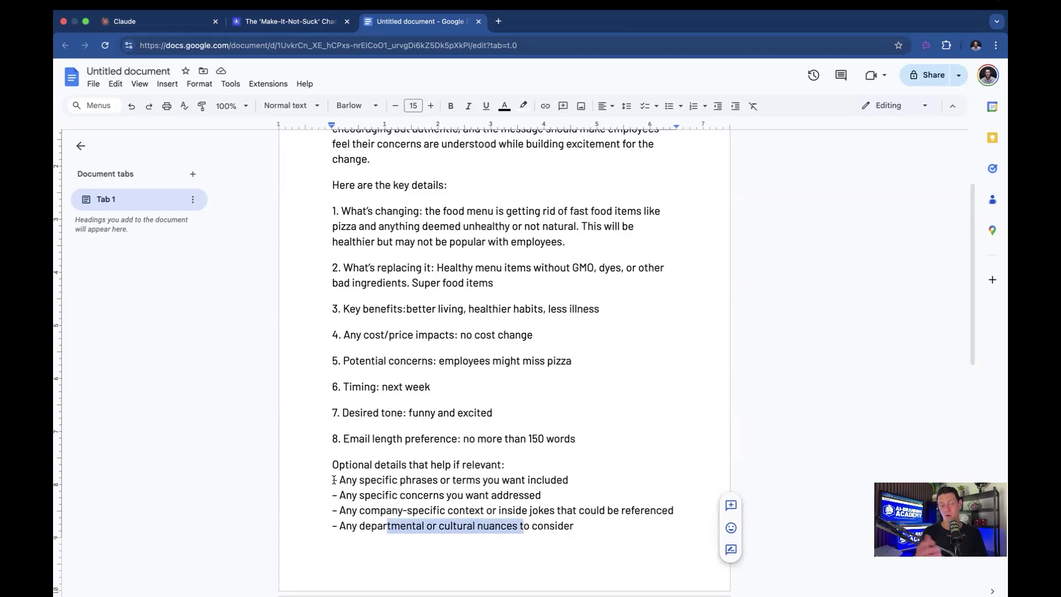
pyautogui.scroll(3, 322, 268)
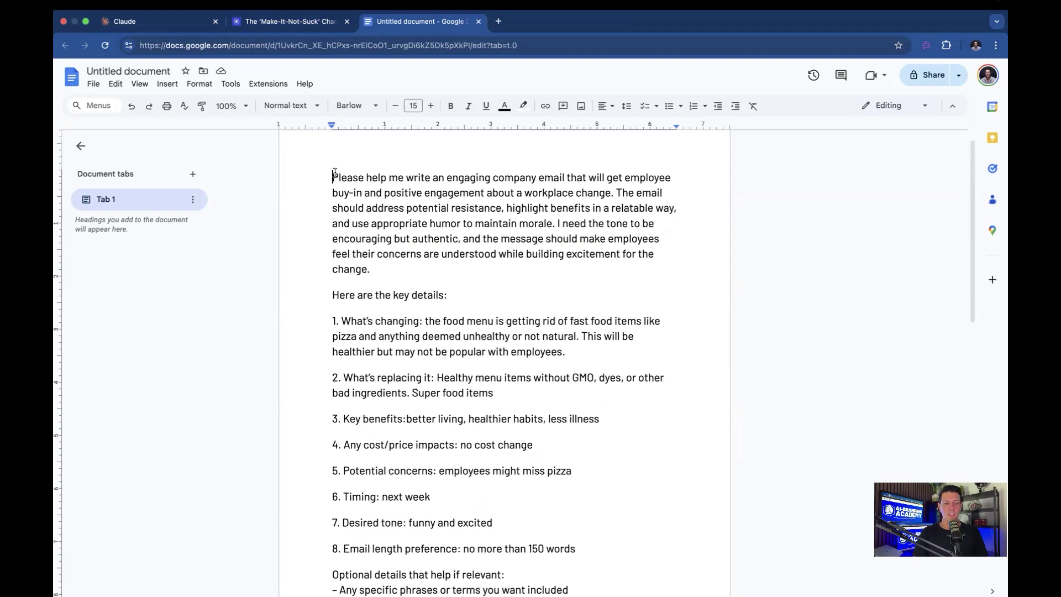
pyautogui.scroll(-5, 335, 192)
pyautogui.keyDown('shift'); pyautogui.click(650, 535); pyautogui.keyUp('shift')
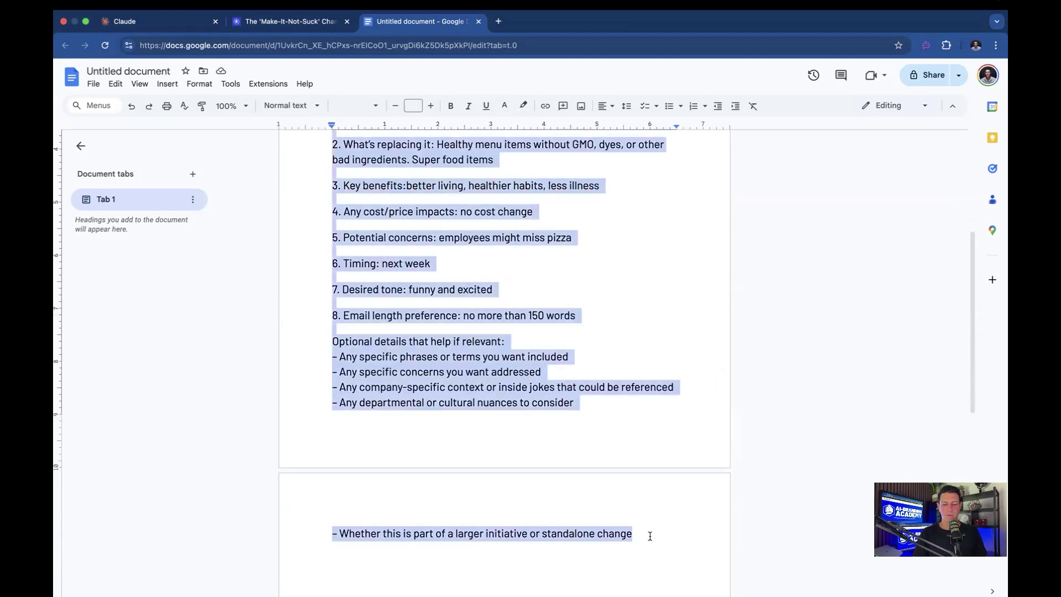
pyautogui.click(415, 276)
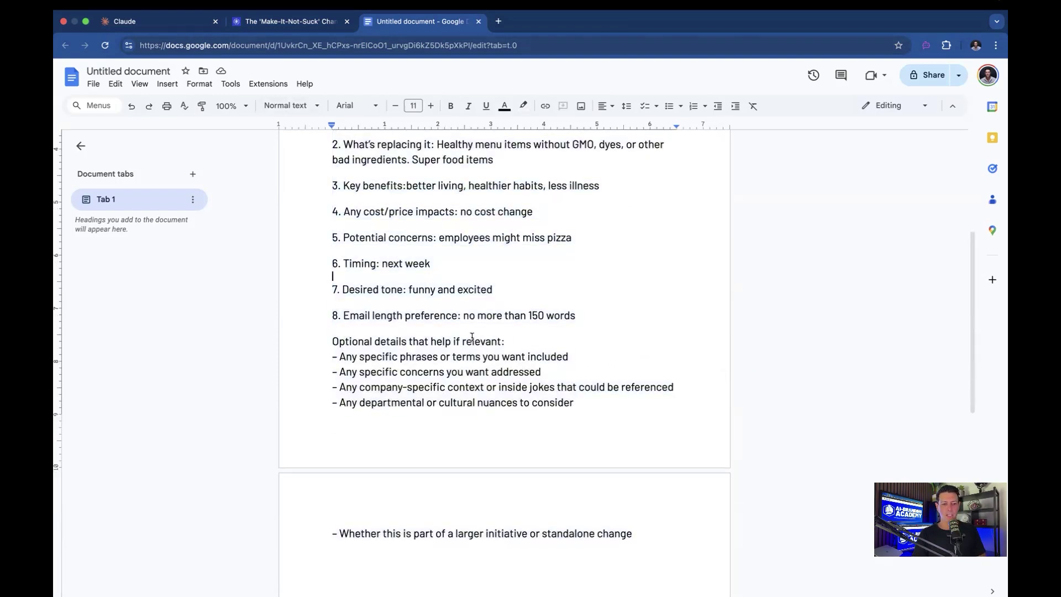
# - Copy the prompt from its opening paragraph through the email length preference, without the optional details, and submit it in a new Claude chat
pyautogui.moveTo(580, 315); pyautogui.dragTo(327, 174)
pyautogui.press('super+c')
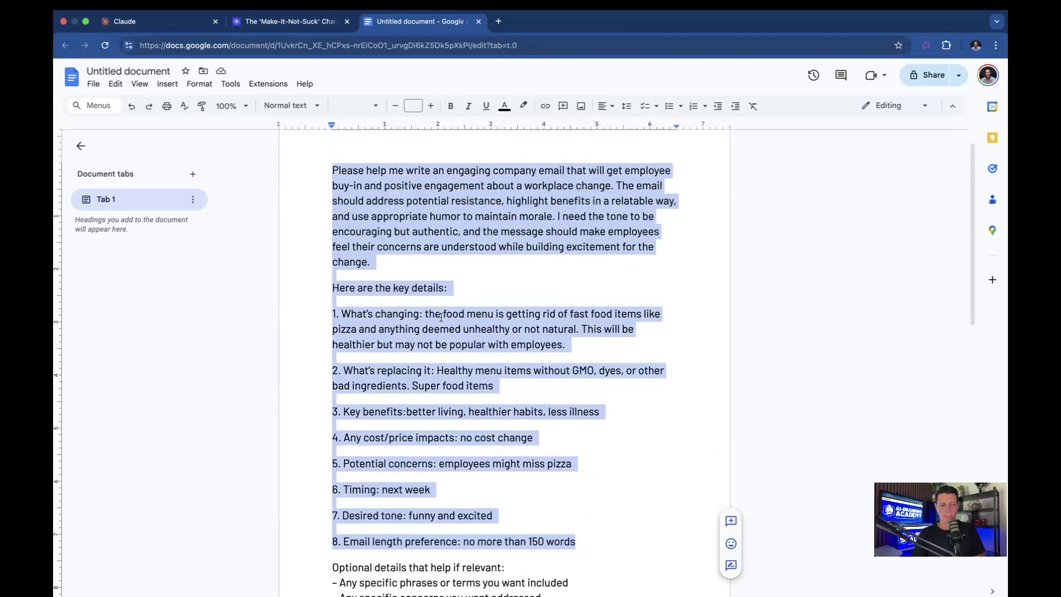
pyautogui.click(149, 23)
pyautogui.press('super+v')
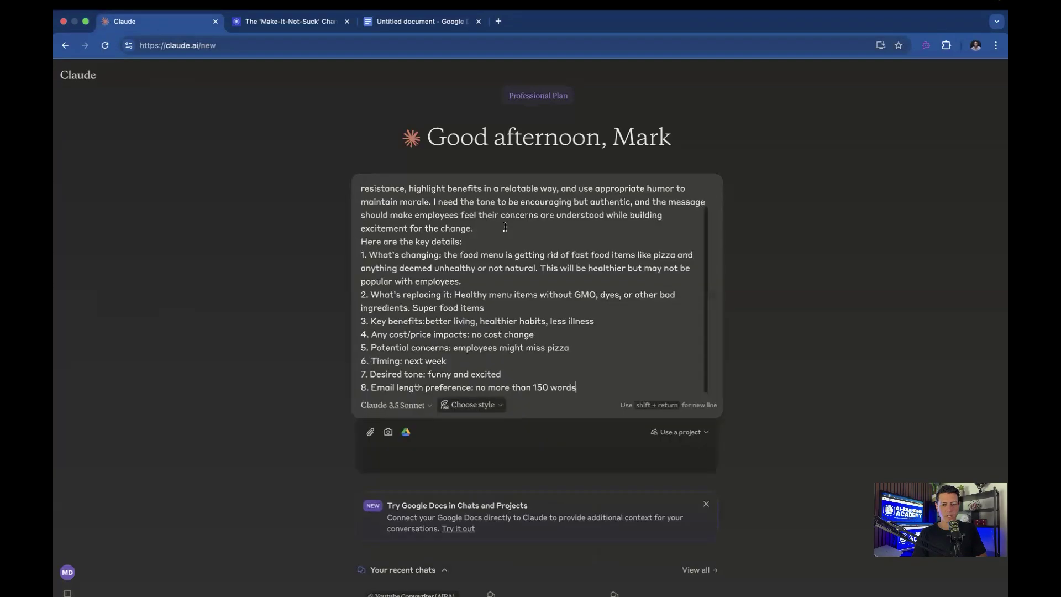
pyautogui.press('Return')
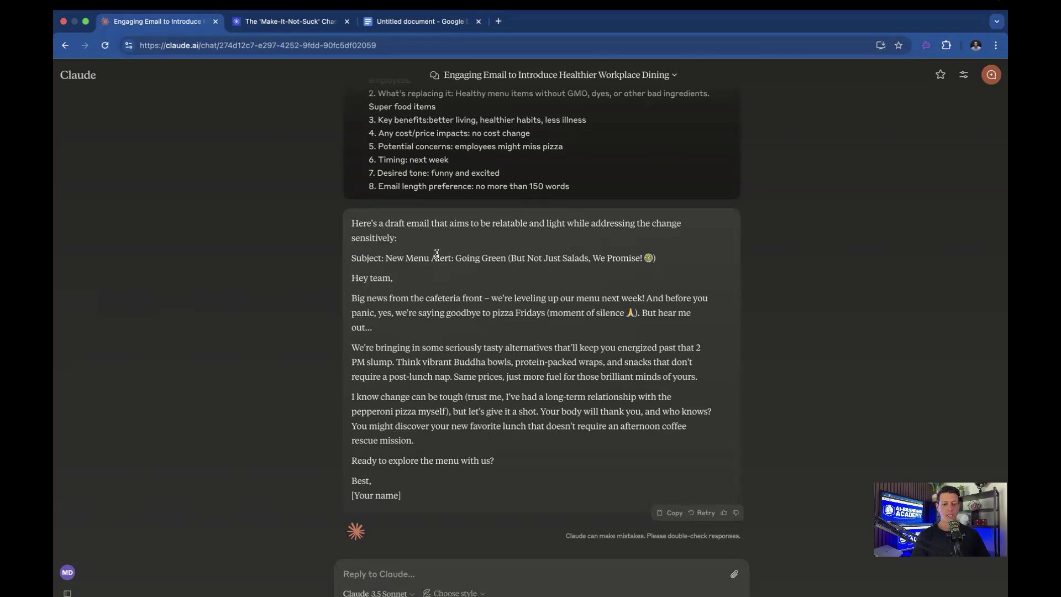
# - Highlight the introductory line of Claude's reply and enlarge the page to 150% to read the draft email
pyautogui.tripleClick(407, 221)
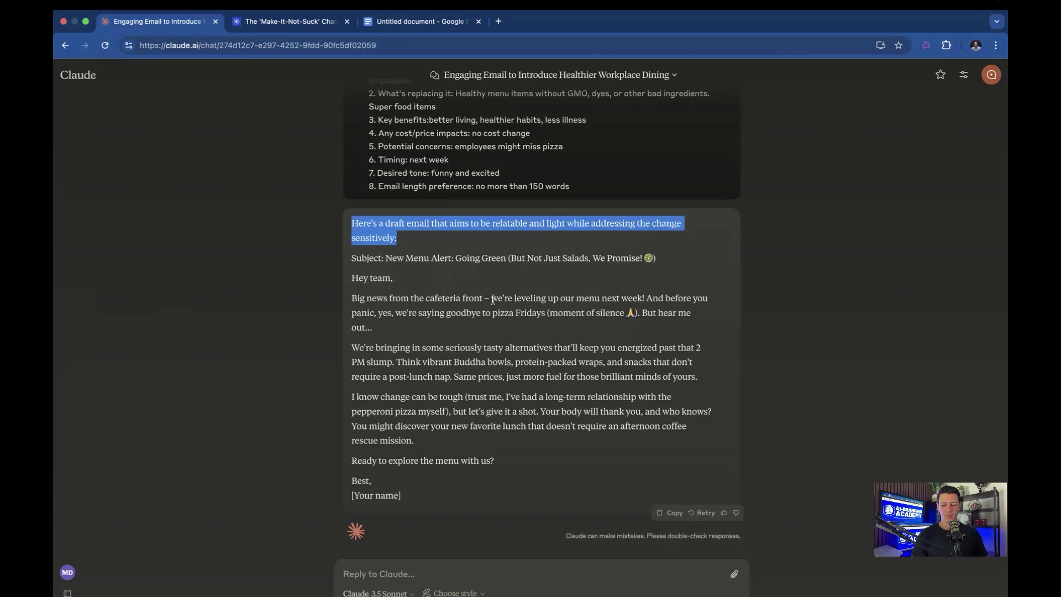
pyautogui.press('super+equal')
pyautogui.press('super+equal')
pyautogui.press('super+equal')
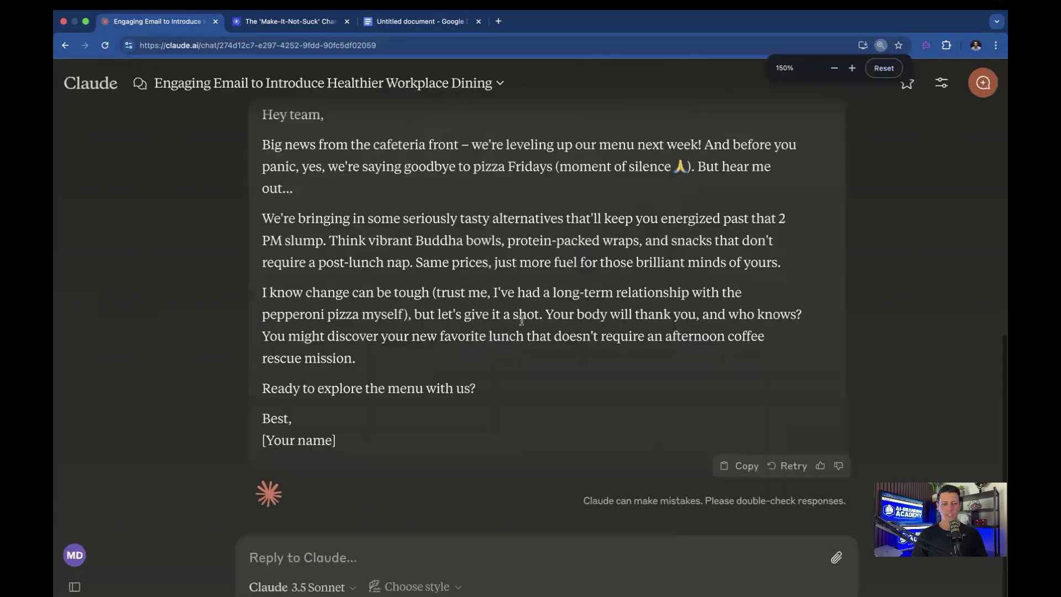